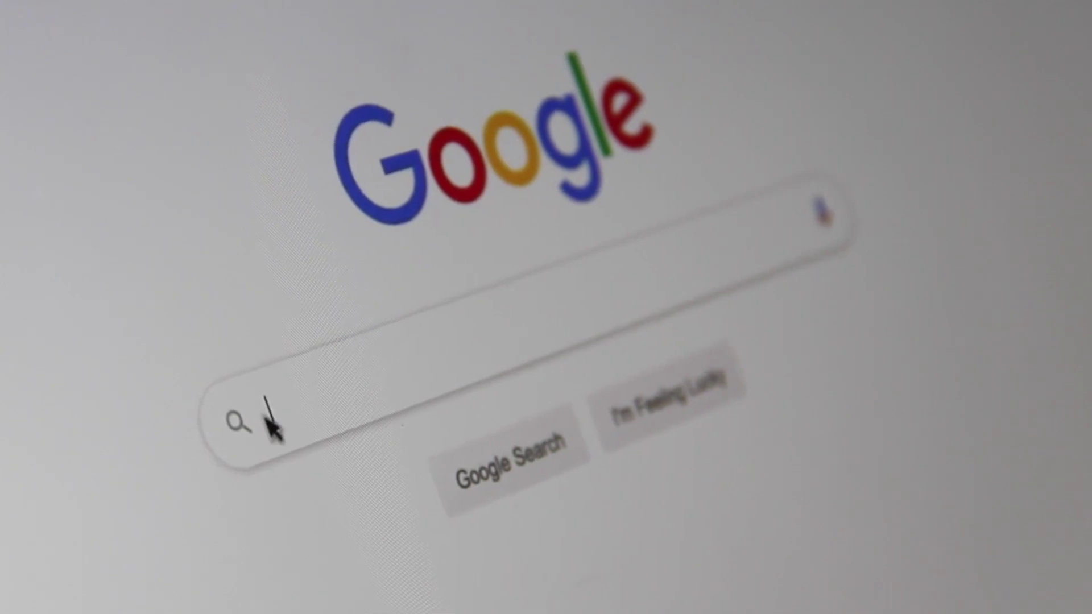
Step: Go to trustwallet.com in Chrome and reveal the Download Extension browser options
type("Sea")
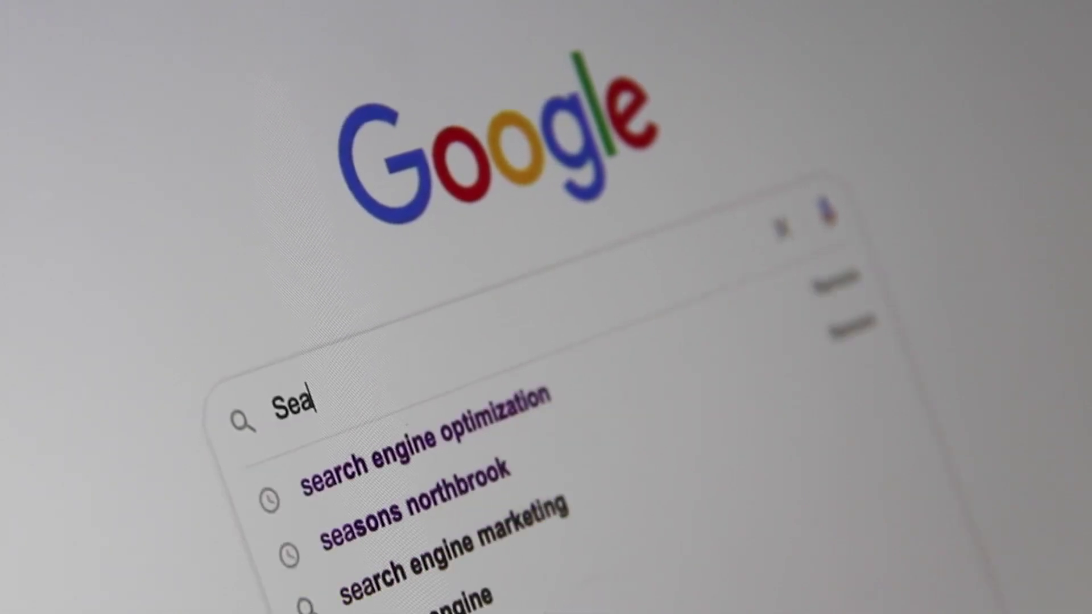
type("rch Engine ")
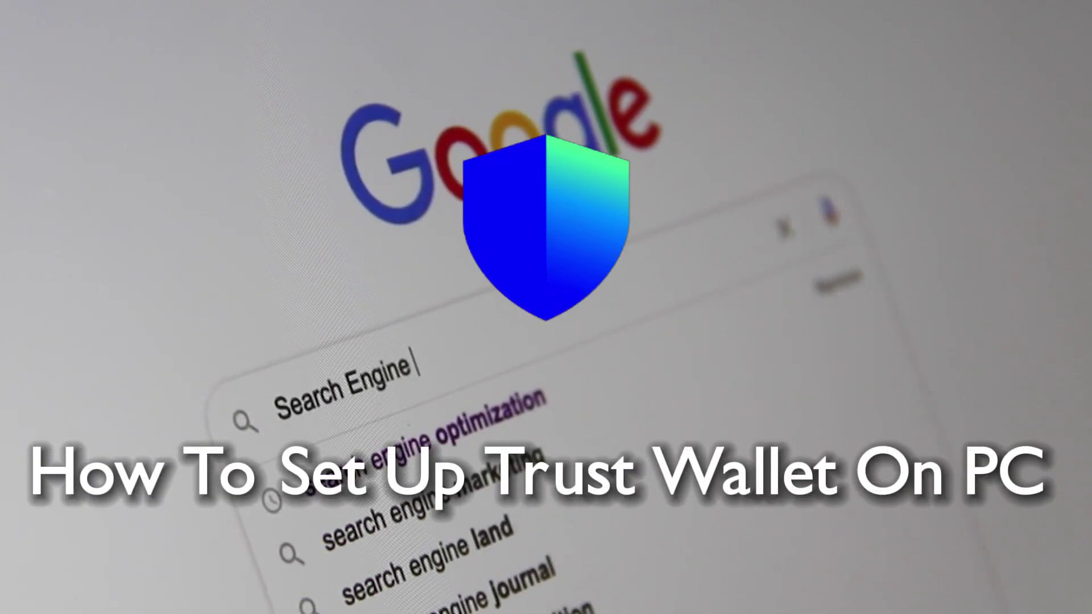
type("Optimi")
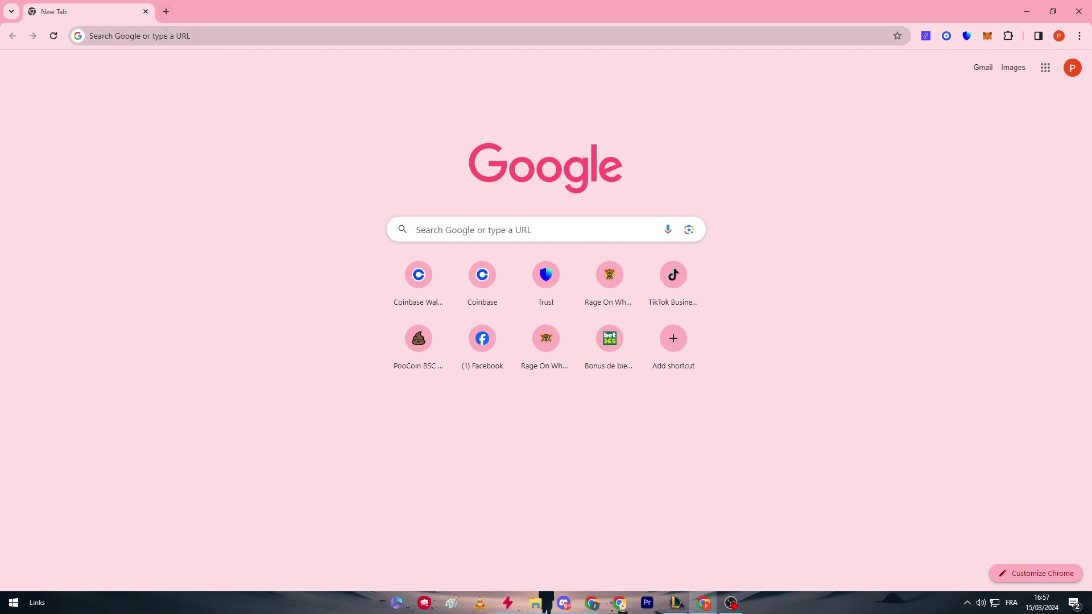
left_click(160, 35)
type("trustwallet.com")
left_click(151, 59)
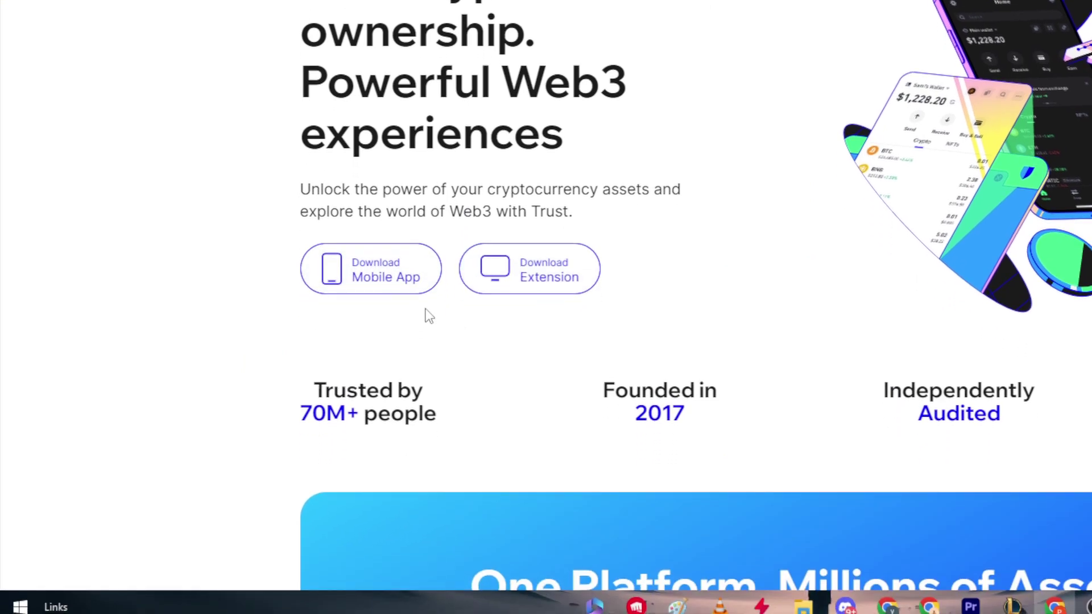
mouse_move(410, 288)
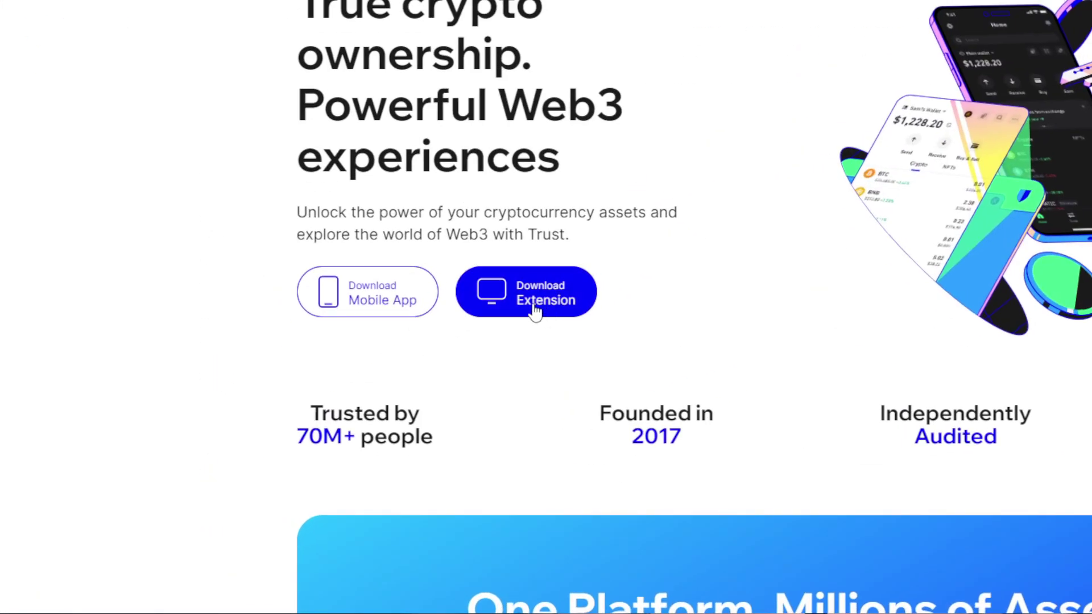
mouse_move(534, 311)
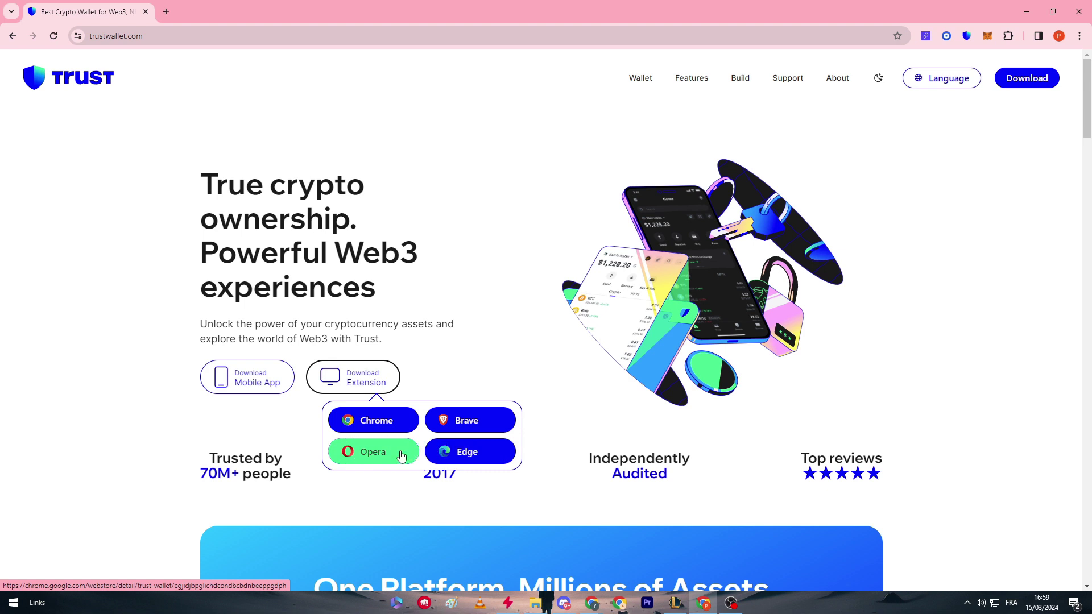
Step: Open the Chrome Web Store listing and remove the installed Trust Wallet extension
left_click(375, 420)
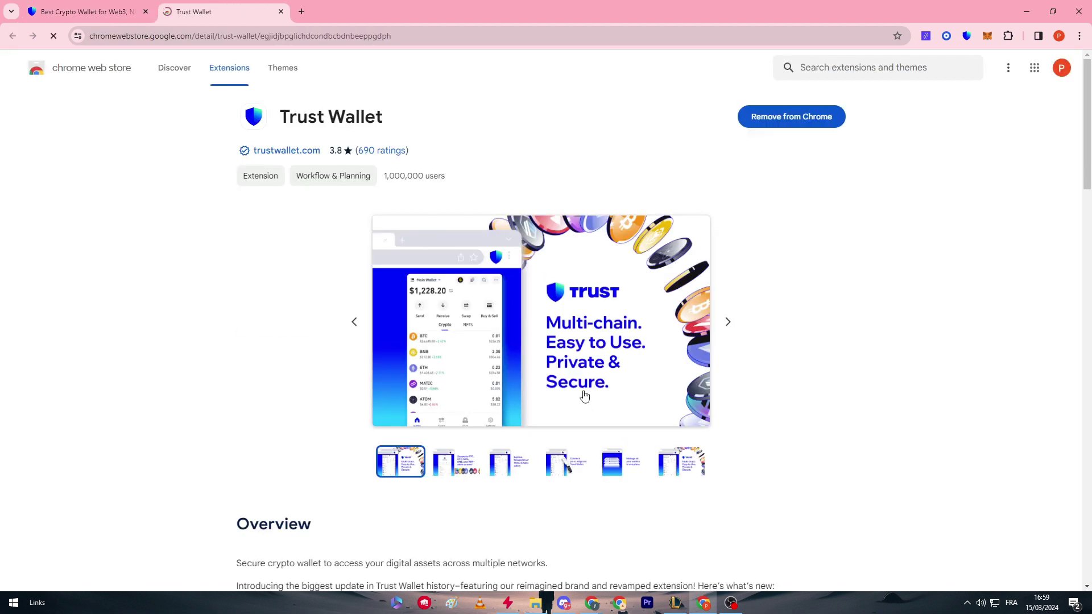
left_click(794, 120)
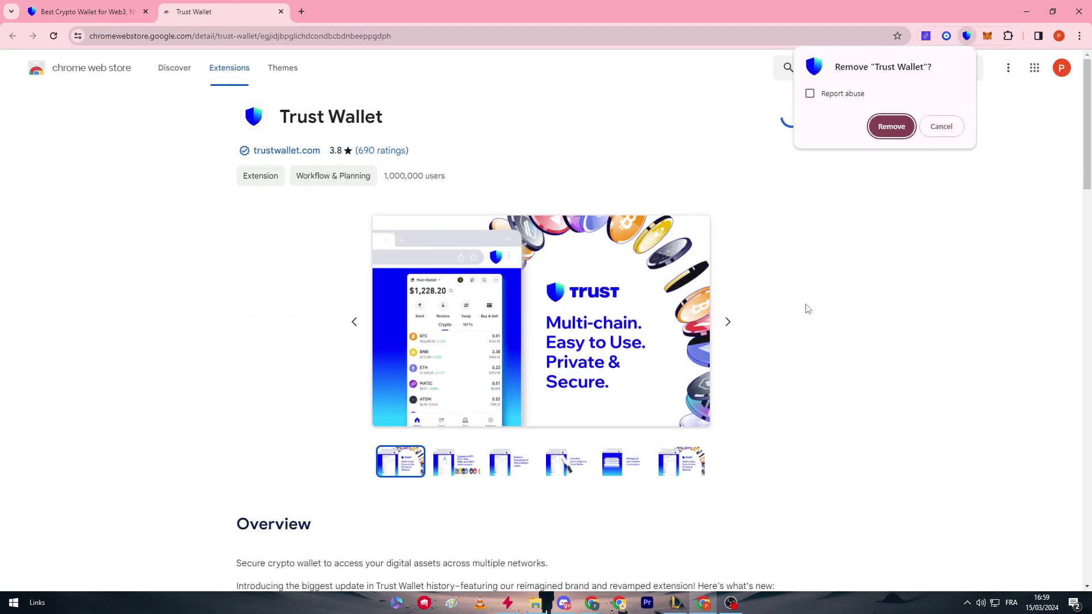
left_click(895, 122)
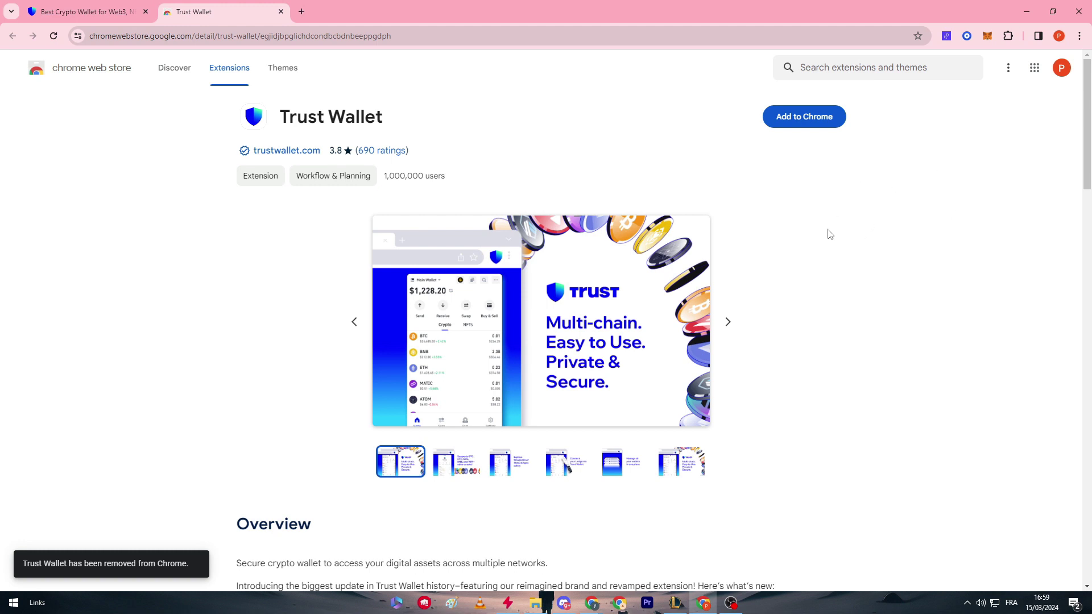
Step: Browse the listing's screenshots, glance at the website tab, and review the 1,000,000 users count
left_click(440, 458)
left_click(566, 464)
key("ctrl+Tab")
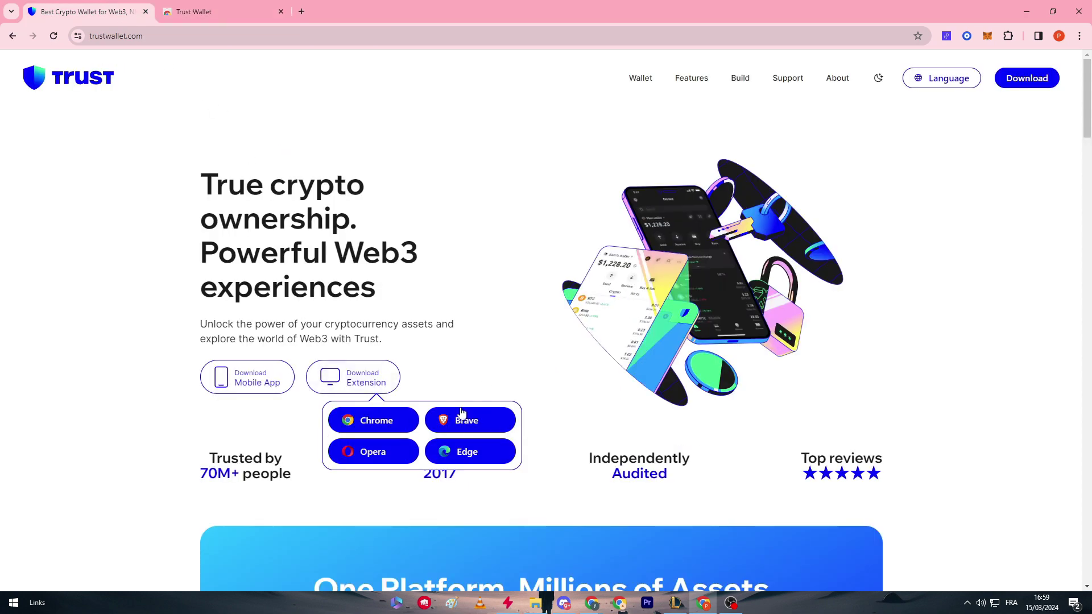
left_click(185, 17)
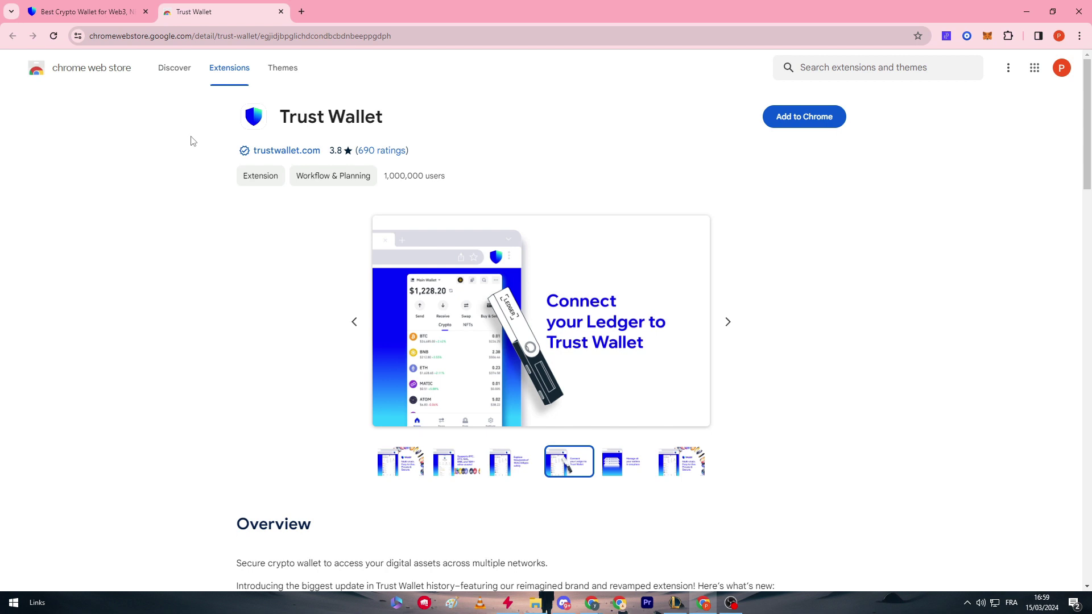
mouse_move(372, 231)
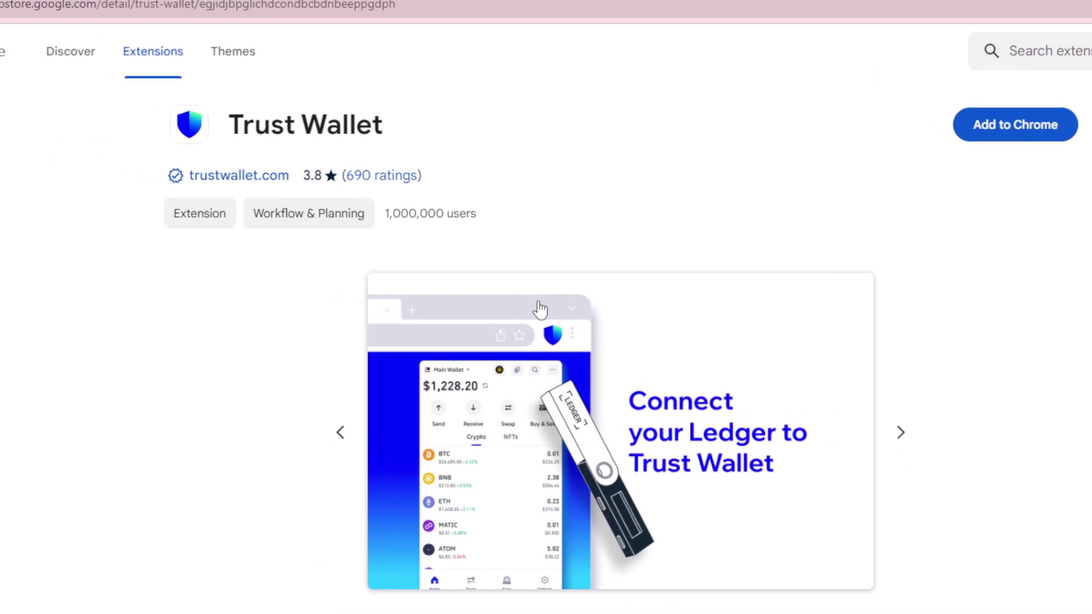
left_click_drag(383, 214, 502, 221)
left_click(597, 275)
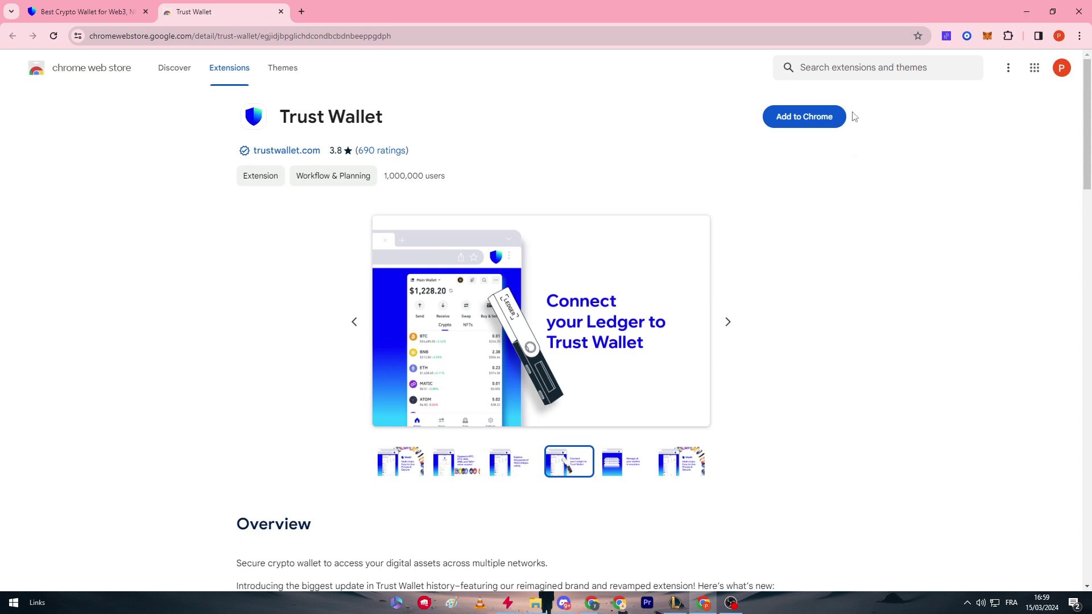
Step: Add Trust Wallet to Chrome, confirm the install, and close the duplicate welcome tab
left_click(819, 124)
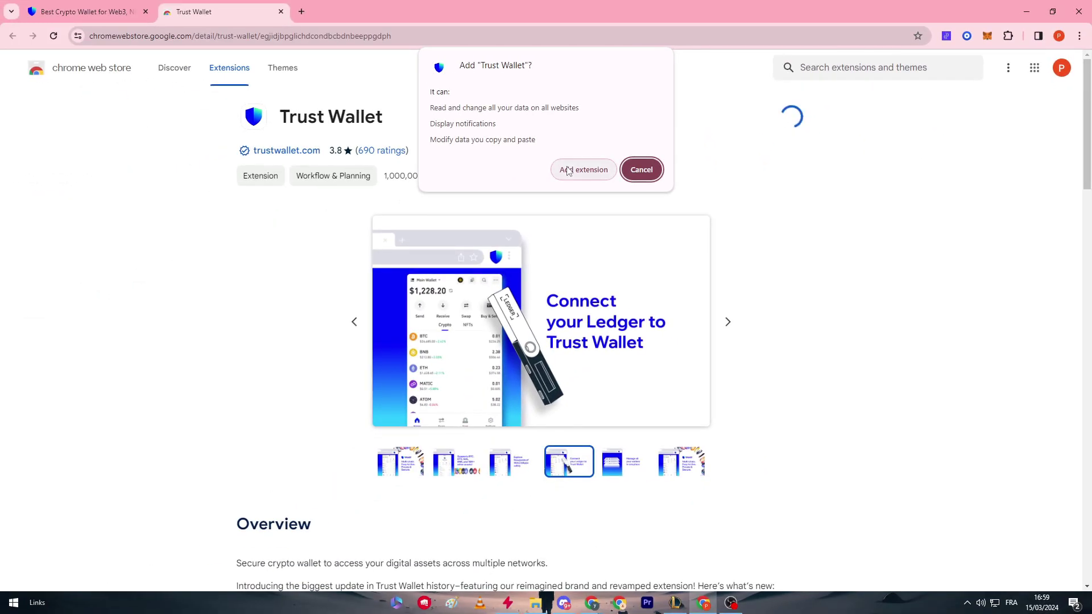
left_click(360, 245)
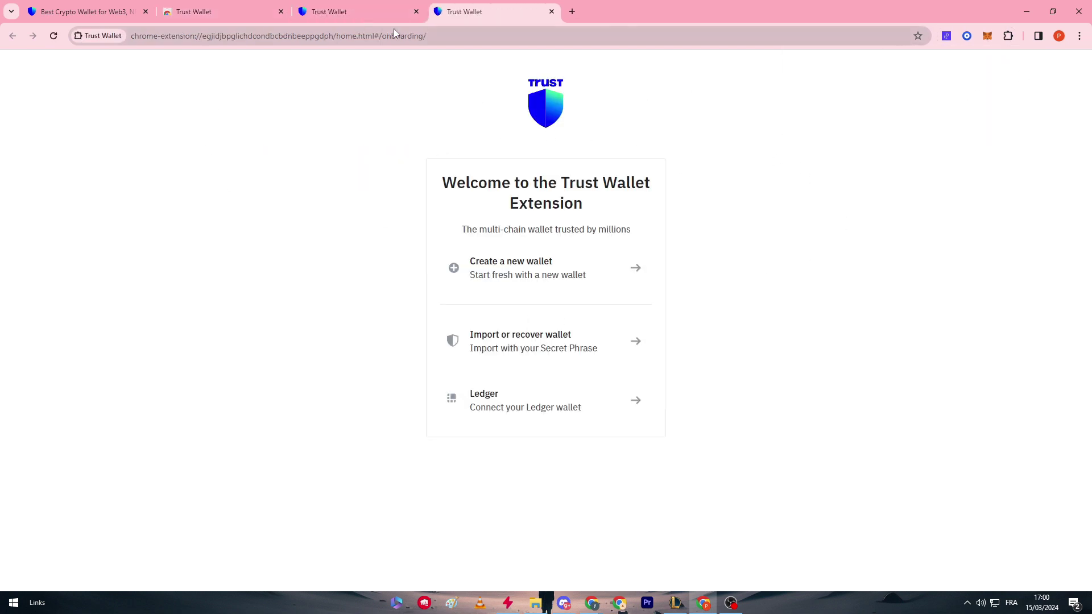
left_click(402, 12)
left_click(509, 10)
left_click(551, 11)
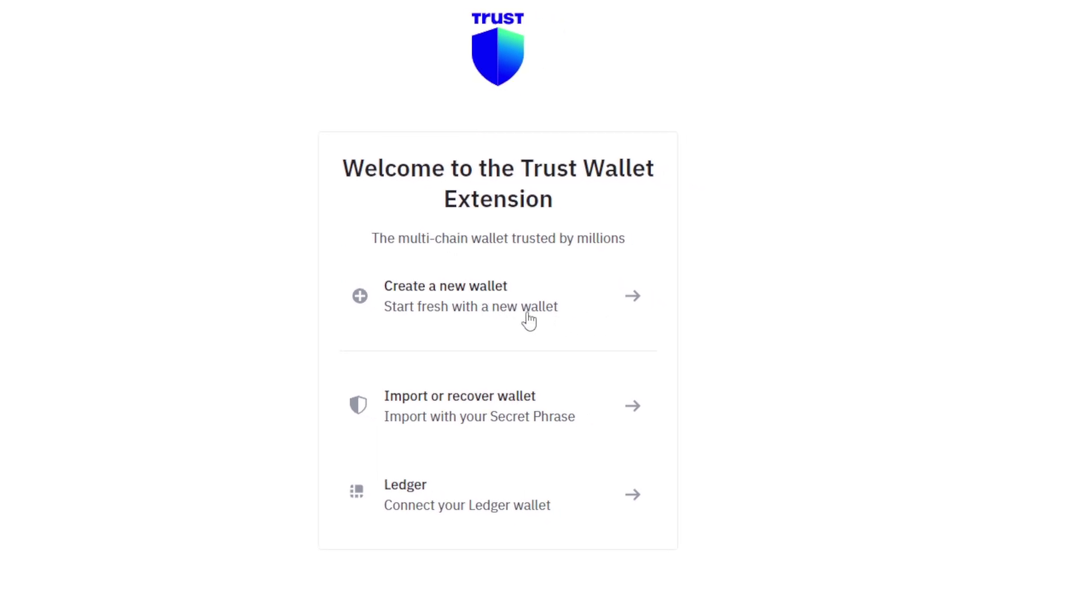
Step: Choose Create a new wallet and enter the new password and its confirmation
left_click(591, 322)
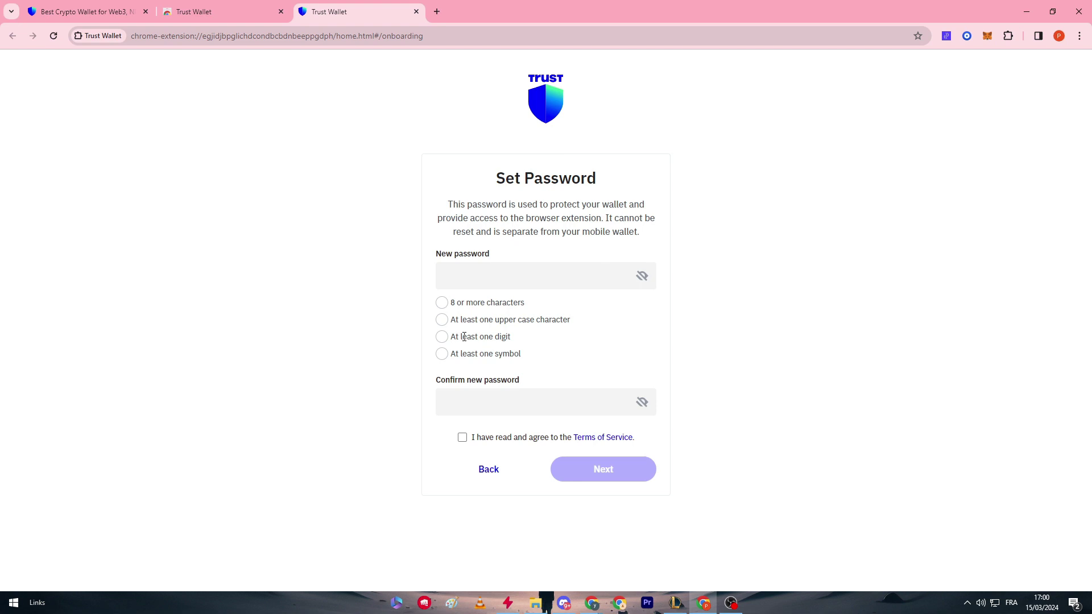
left_click(450, 283)
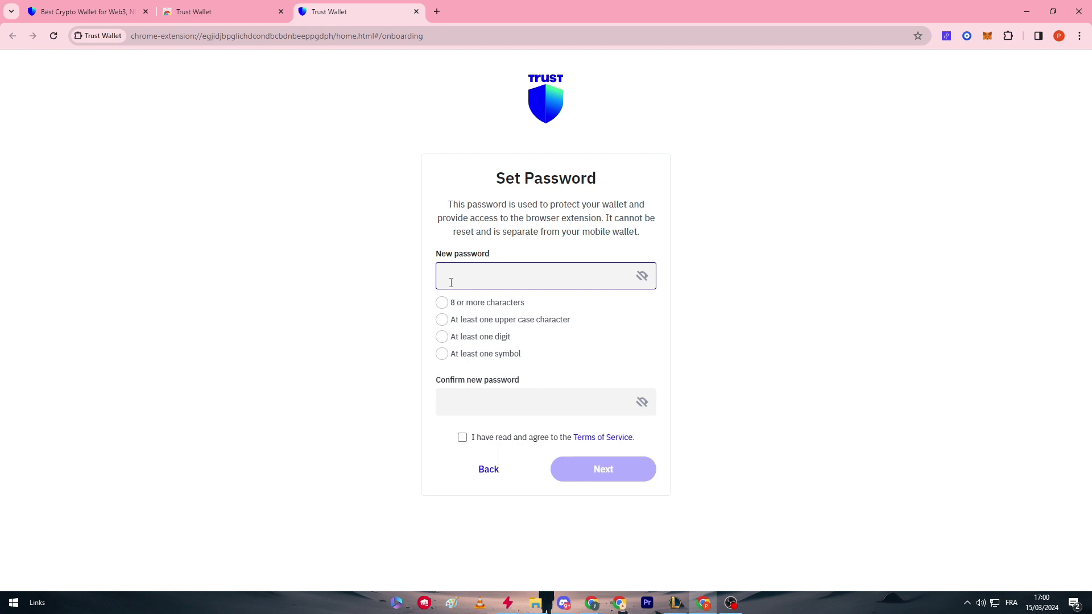
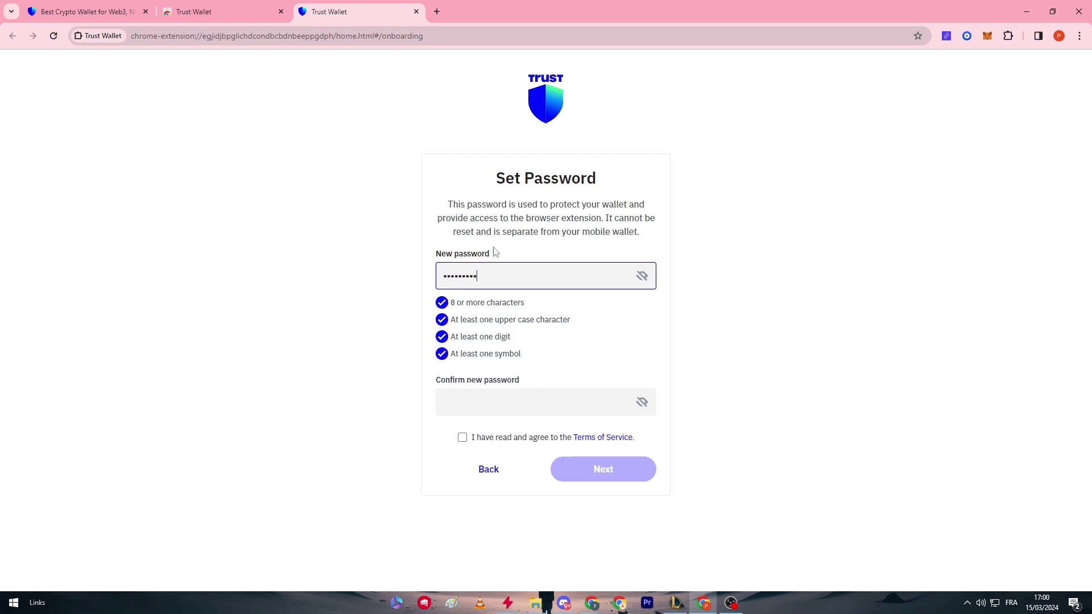
left_click(500, 398)
type("P")
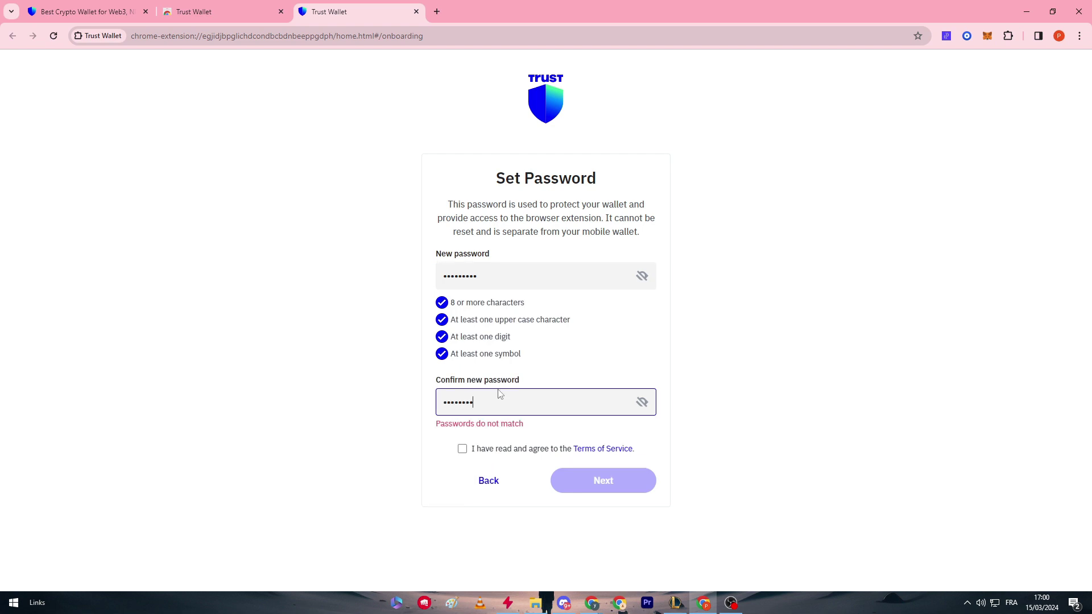
Step: Accept the Terms of Service, retype the mismatched confirmation password, and continue
left_click(268, 421)
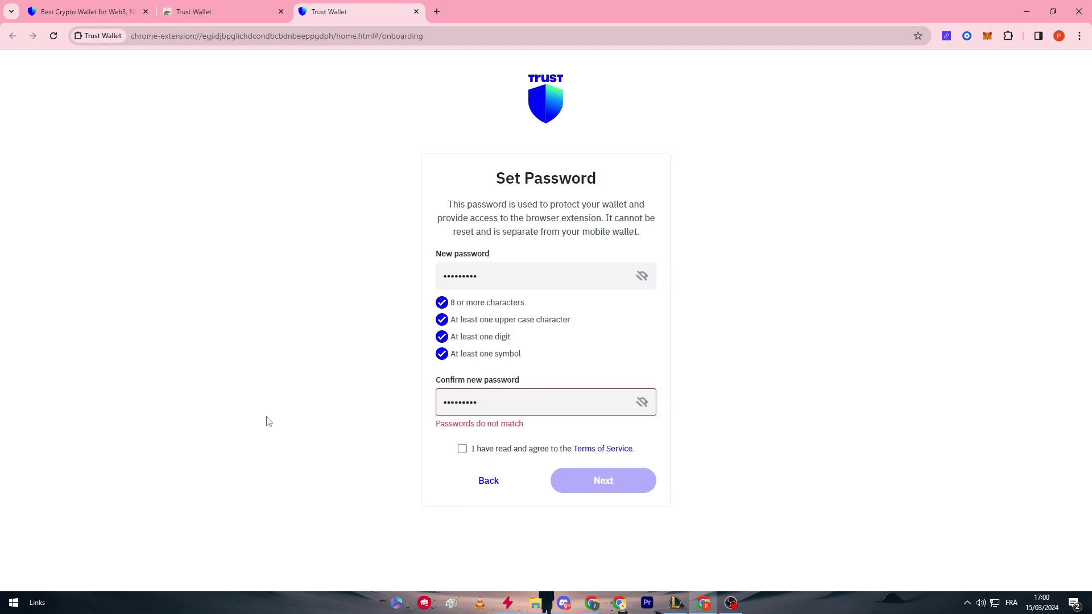
left_click(462, 449)
double_click(500, 398)
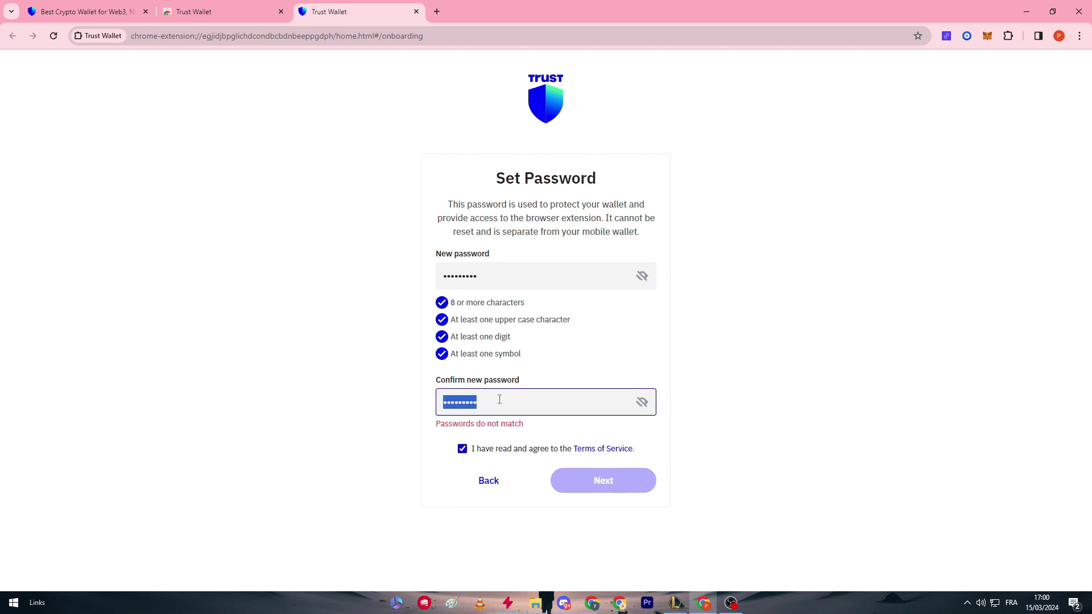
type("aaaaaaaaa")
left_click(237, 381)
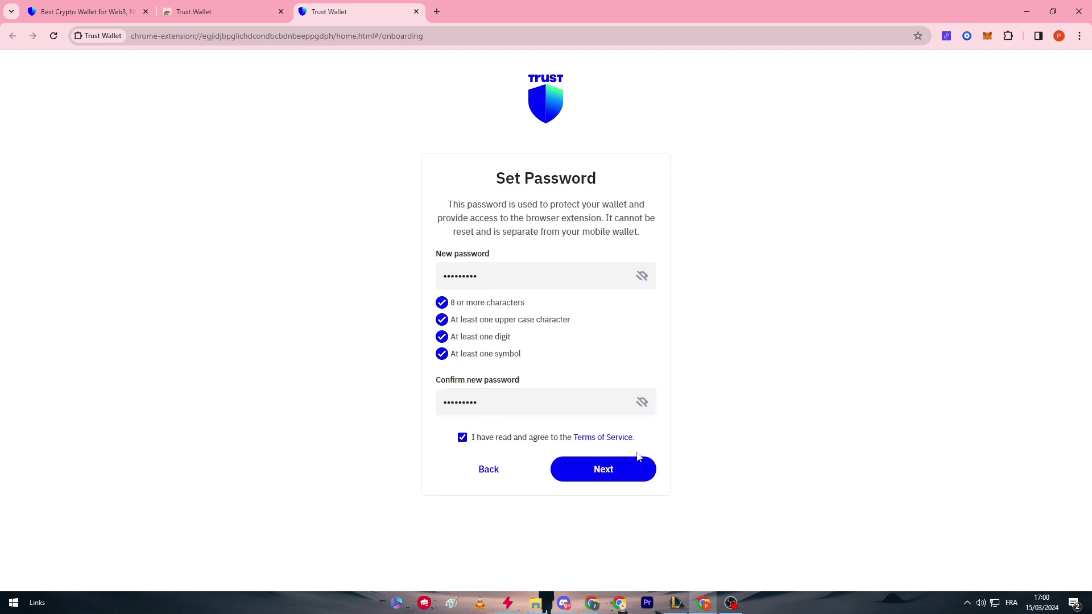
left_click(622, 472)
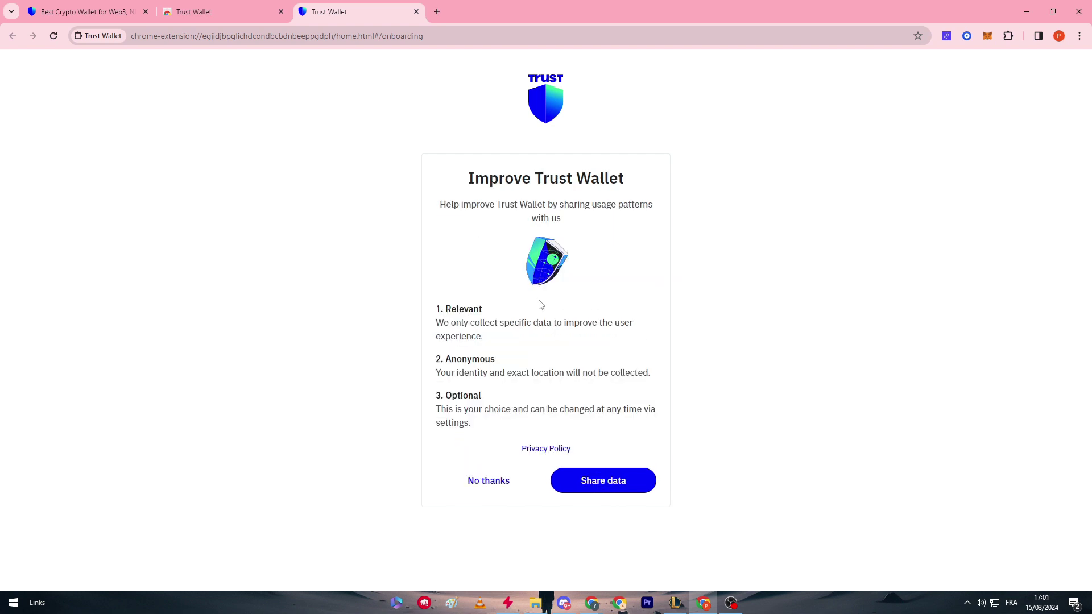
Step: Decline data sharing on the Improve Trust Wallet page
left_click_drag(472, 178, 629, 186)
left_click(503, 234)
left_click_drag(449, 211, 632, 219)
left_click(605, 253)
left_click(505, 481)
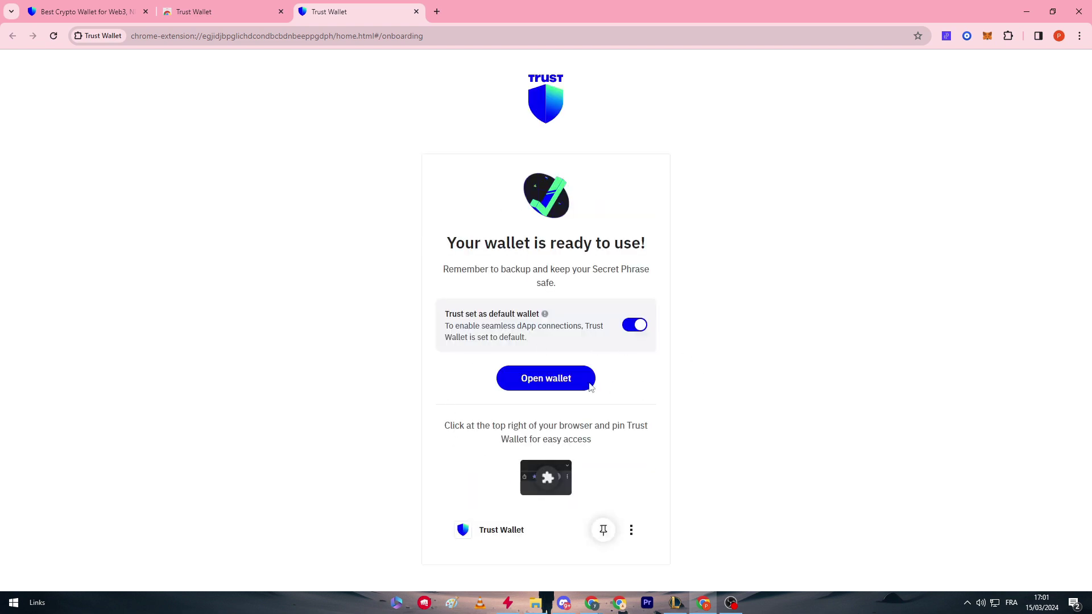
Step: Pin Trust Wallet to the Chrome toolbar and open the new wallet
left_click_drag(646, 245, 618, 246)
triple_click(619, 246)
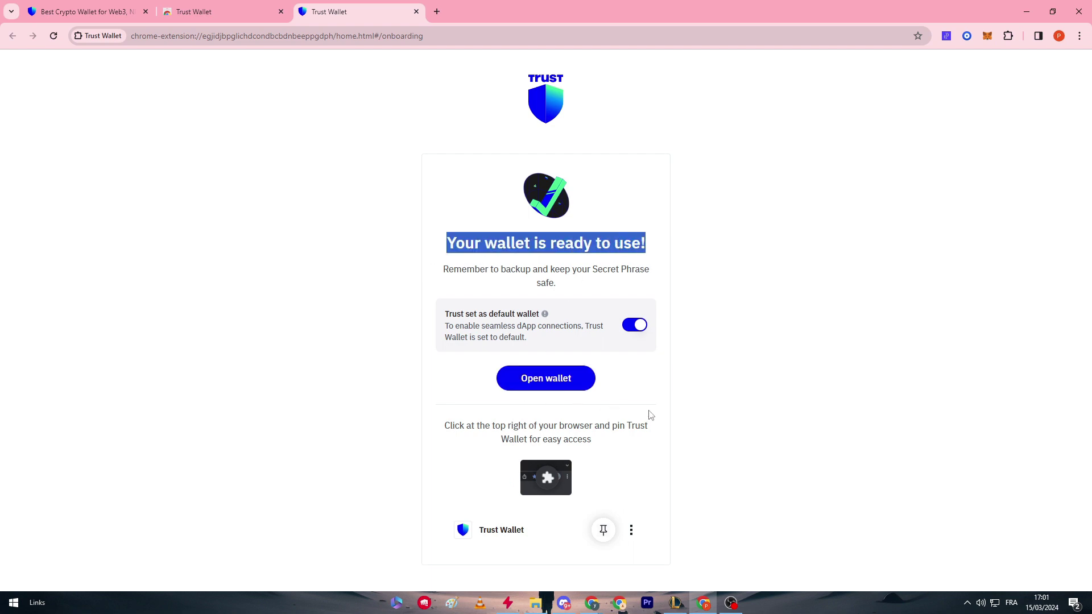
left_click(1008, 35)
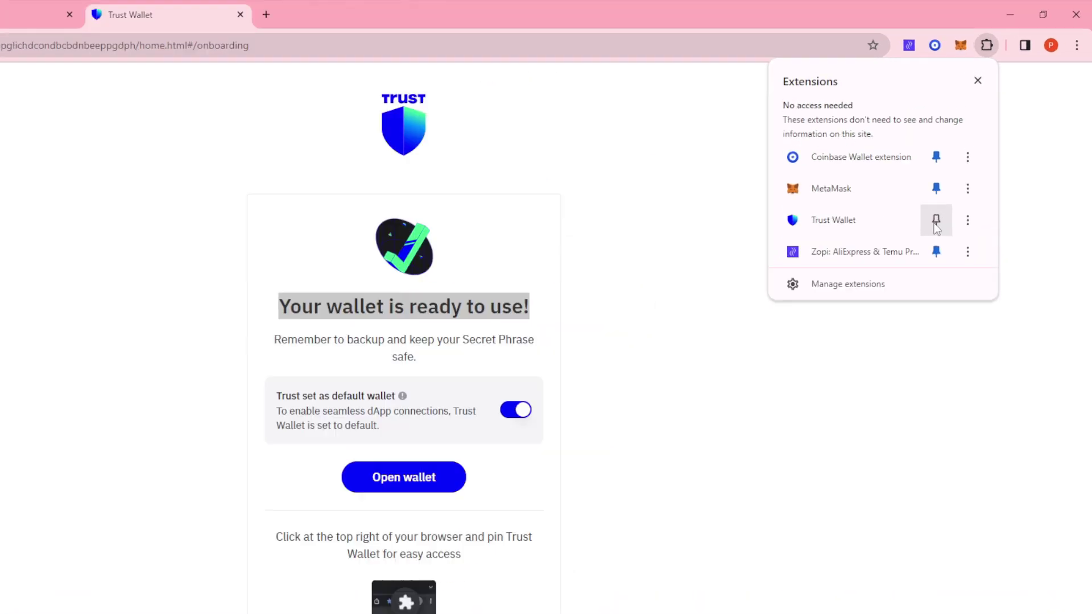
left_click(935, 221)
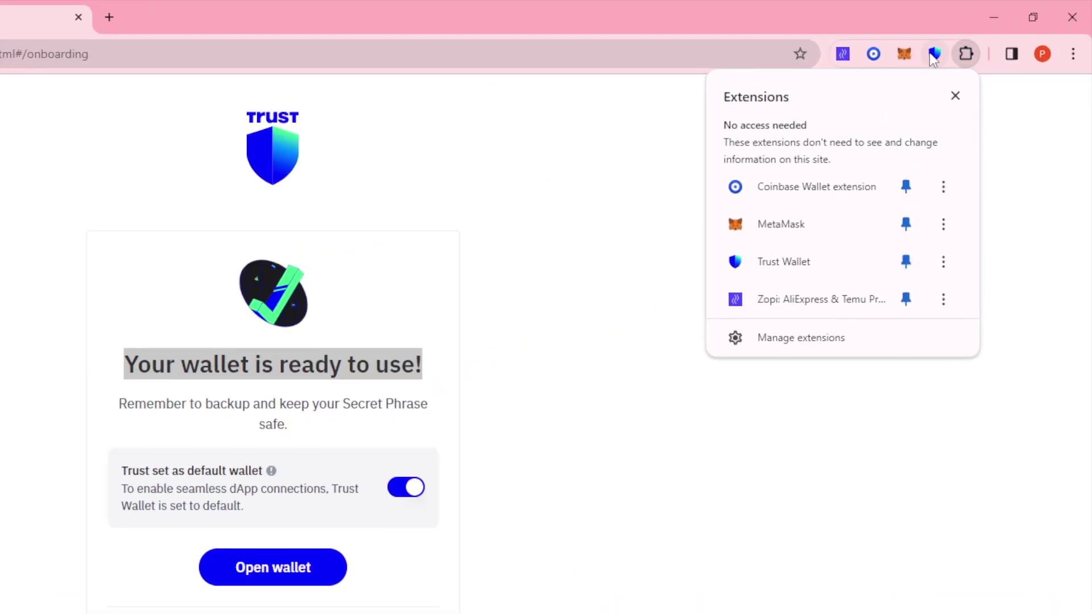
left_click(957, 17)
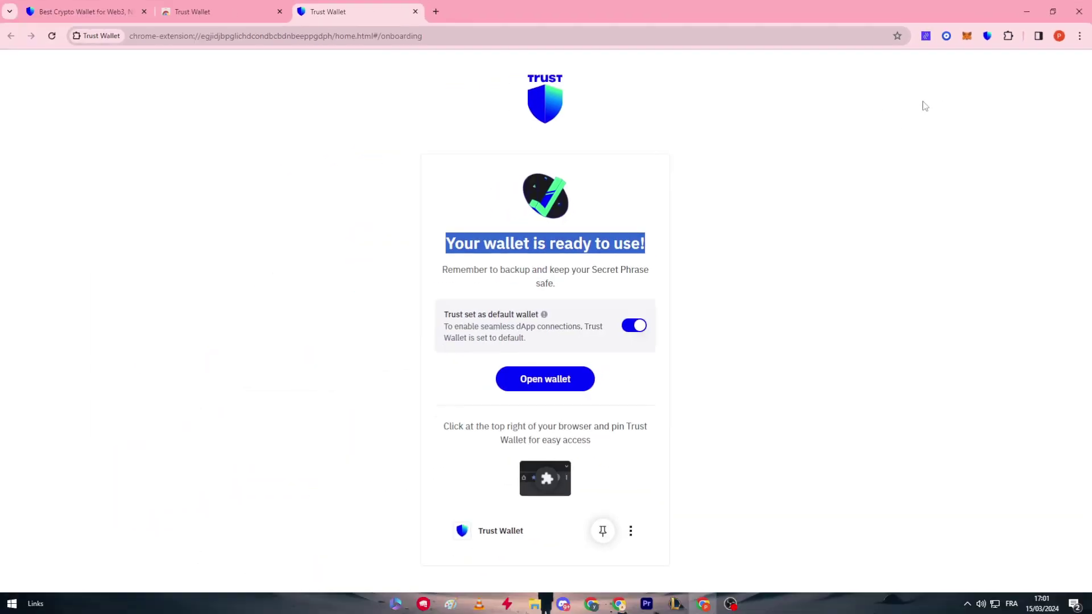
left_click(638, 348)
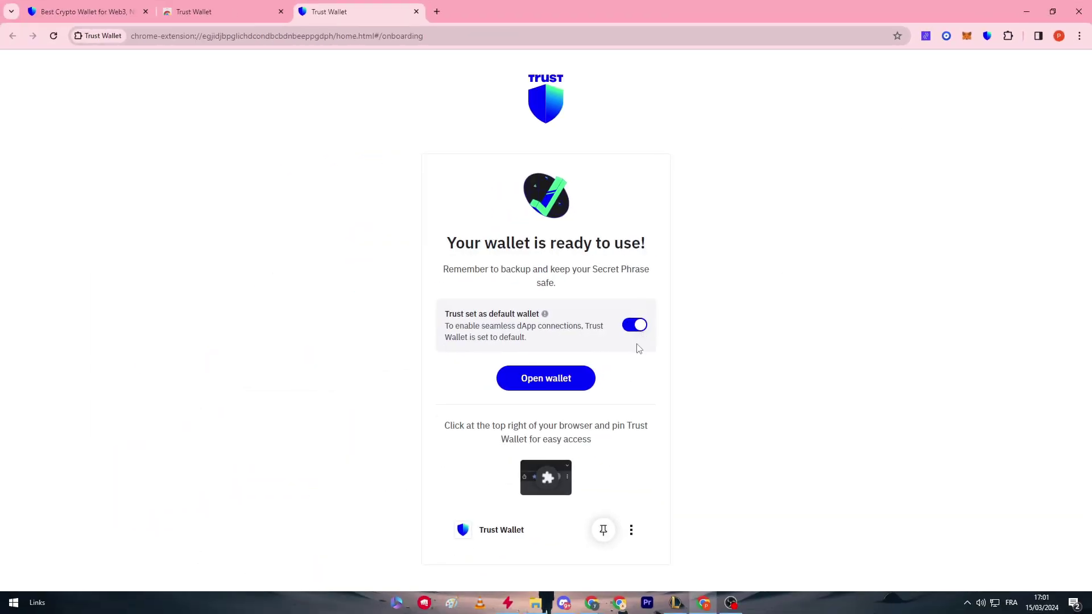
left_click(574, 371)
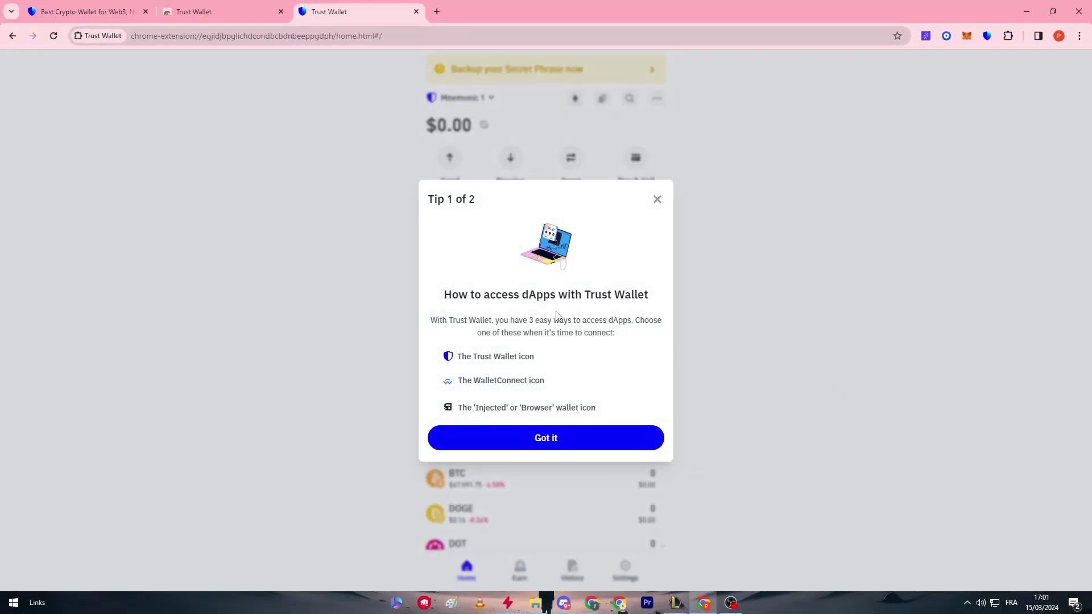
Step: Dismiss both dApp tips and scroll through the zero-balance token list
left_click(562, 447)
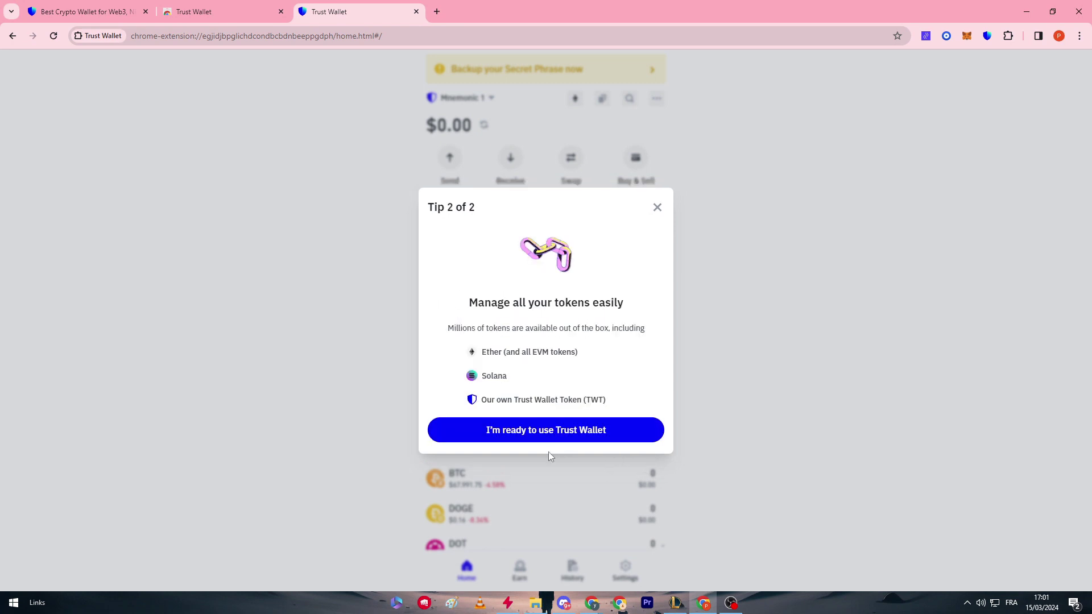
left_click(485, 430)
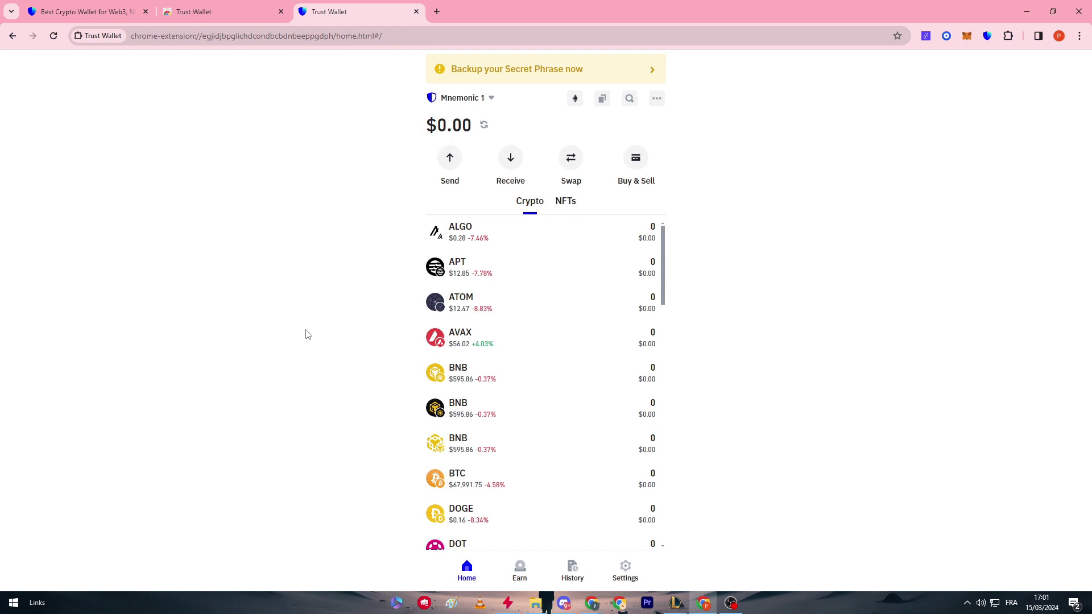
scroll(569, 231, "down", 15)
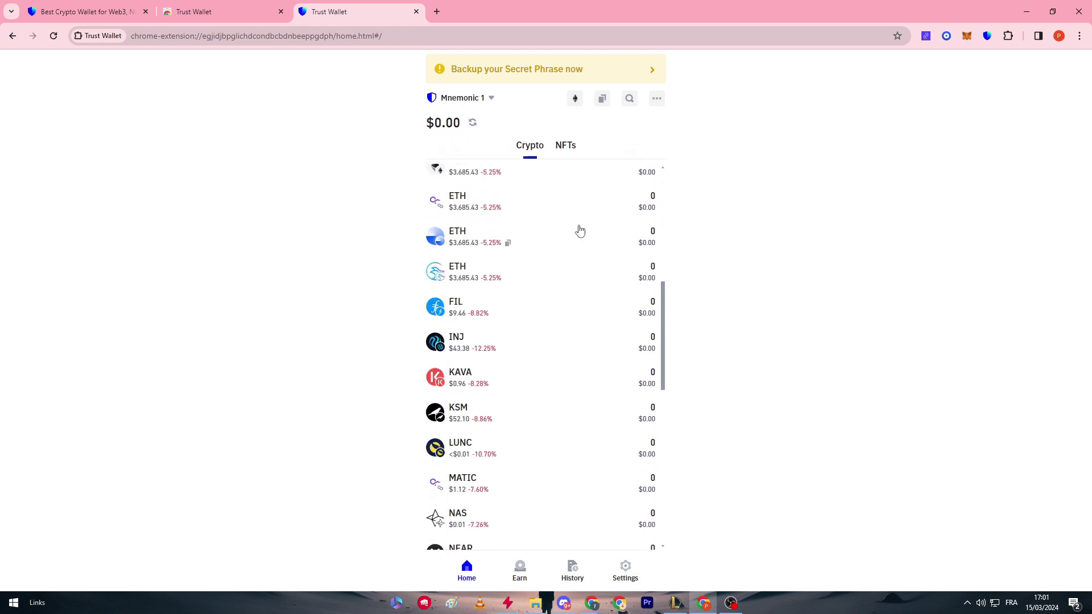
scroll(578, 233, "up", 10)
scroll(578, 233, "up", 5)
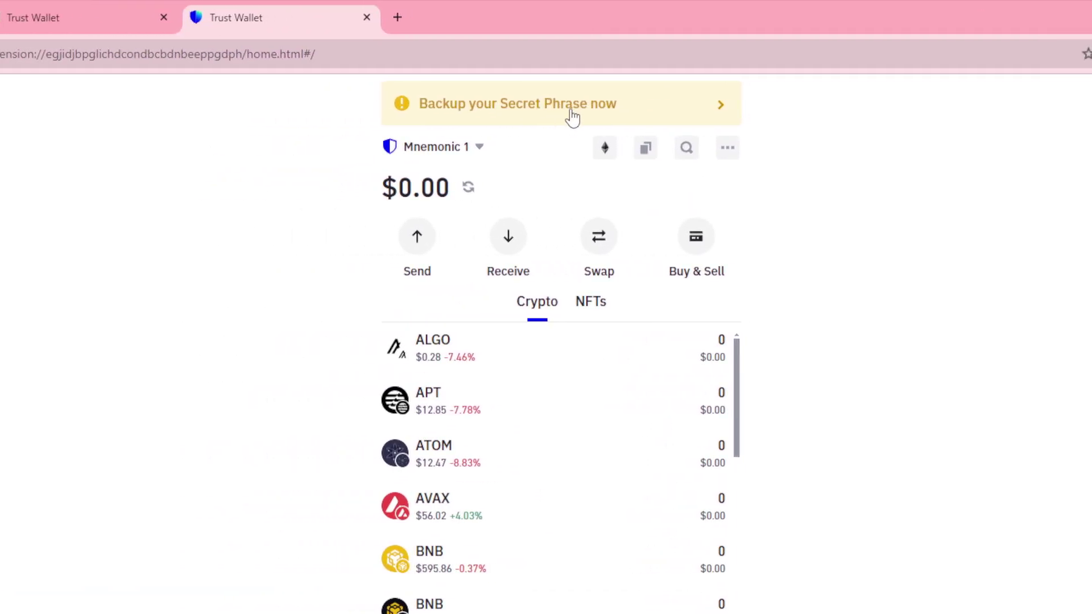
Step: Start the secret-phrase backup and unlock the phrase with the wallet password
left_click(549, 121)
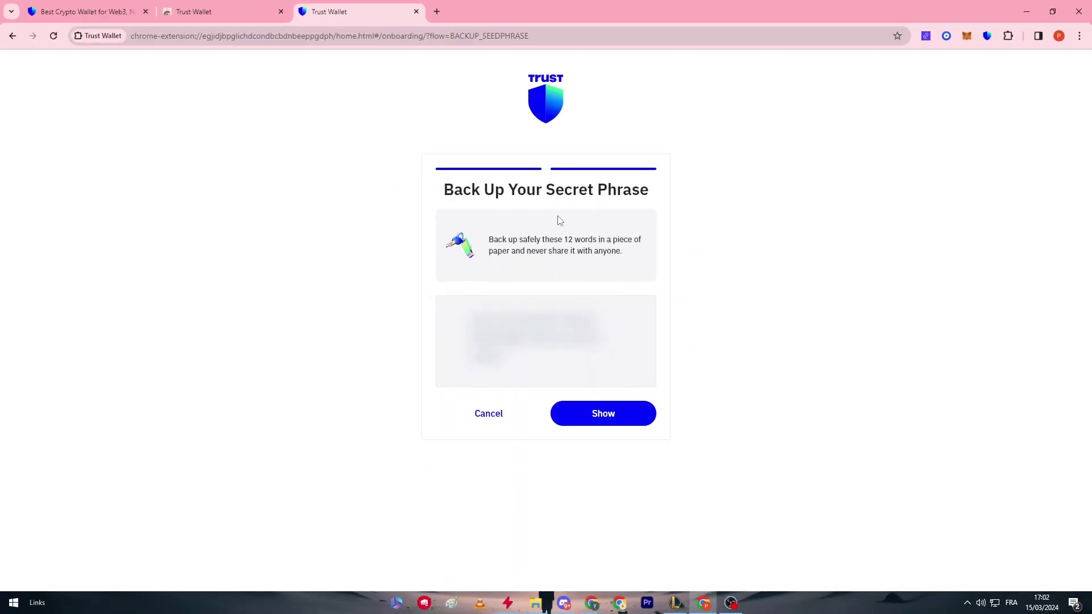
left_click(583, 415)
left_click(588, 328)
type("••")
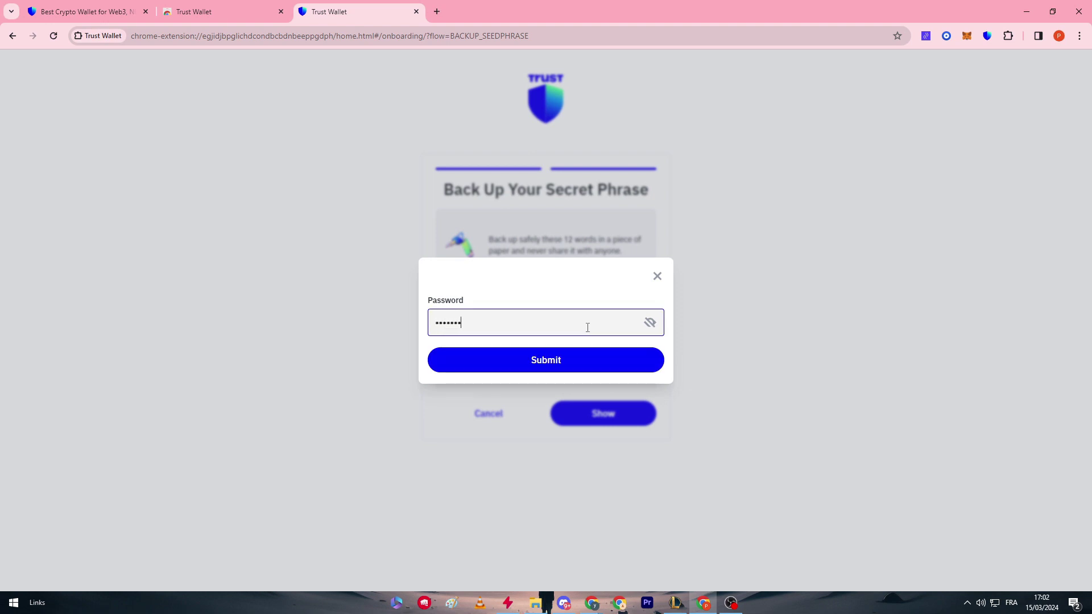
type("•••••••")
key("Return")
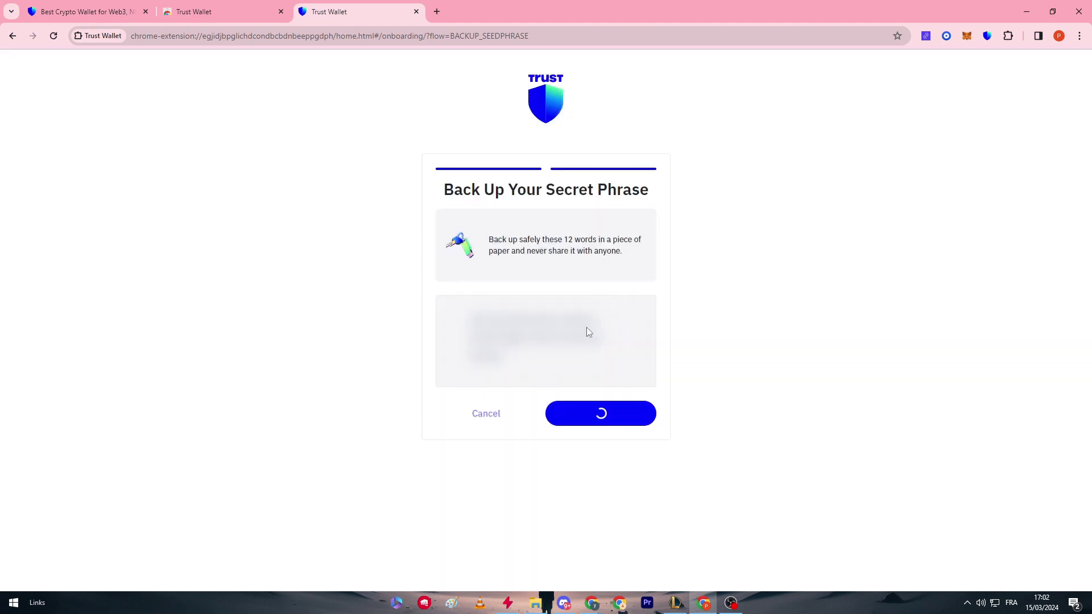
Step: Save the revealed phrase as a PNG image to Downloads, view it, and proceed
left_click_drag(470, 319, 589, 376)
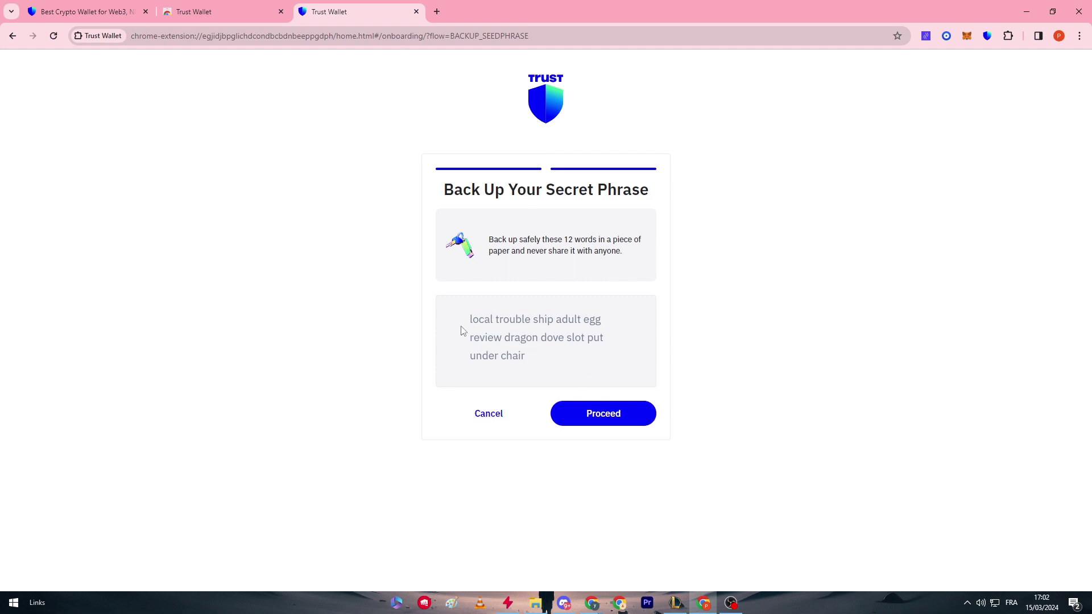
right_click(497, 339)
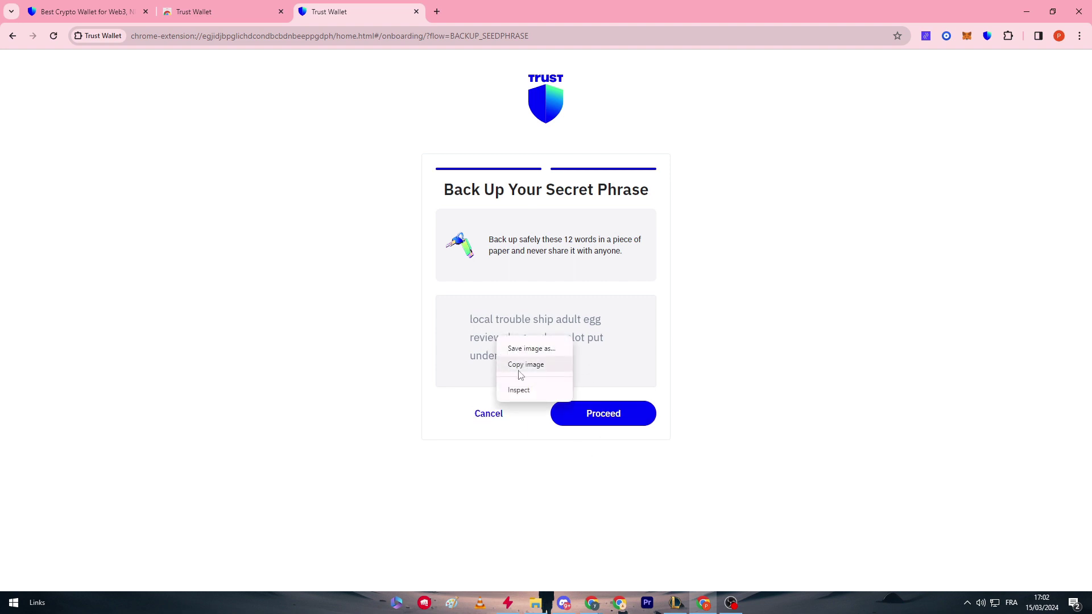
left_click(531, 348)
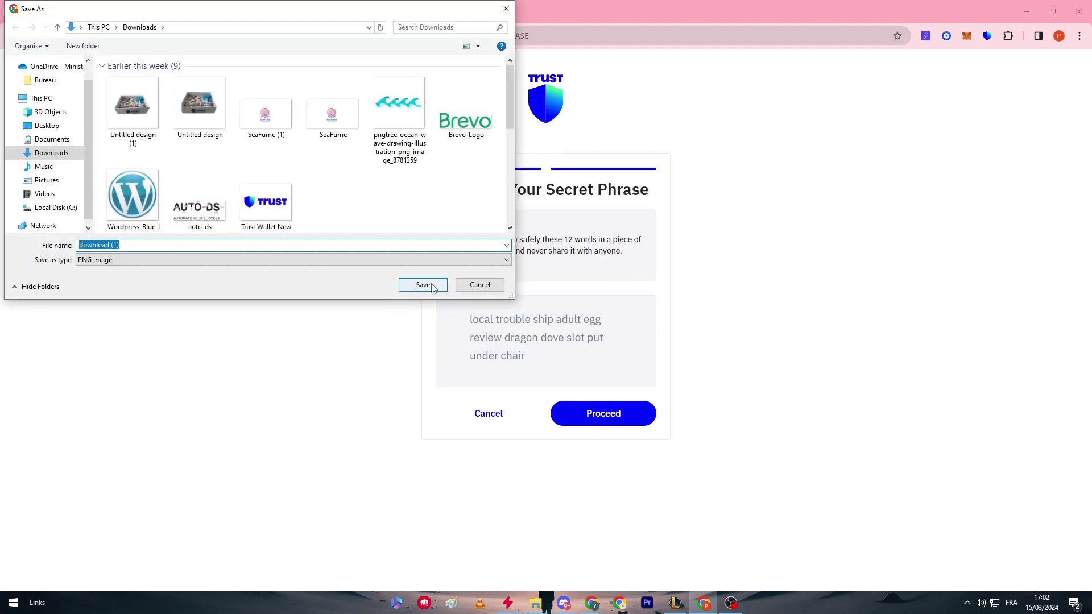
left_click(419, 282)
left_click(915, 64)
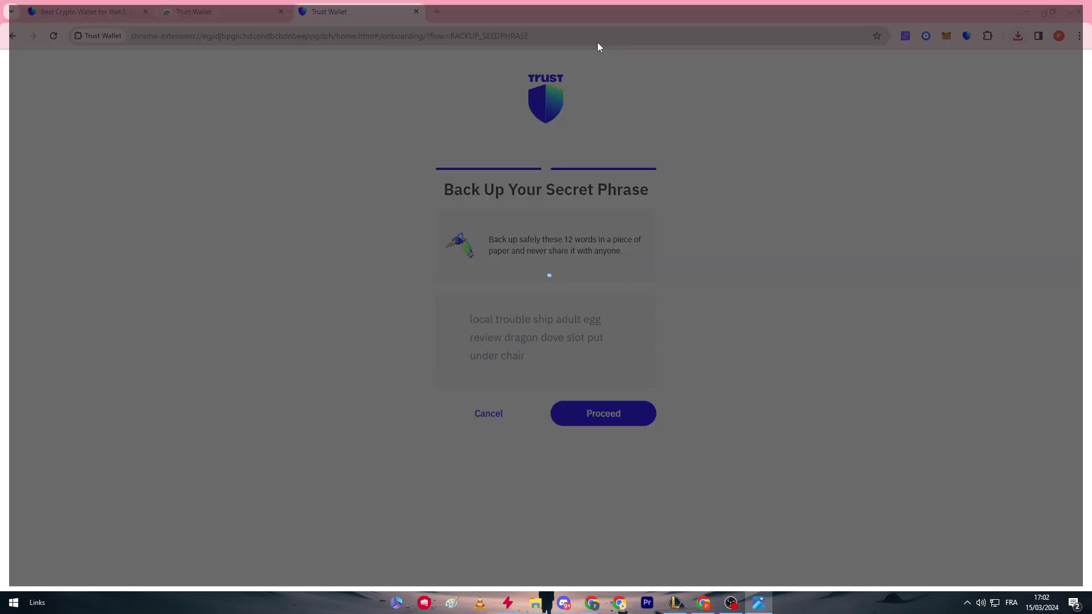
key("alt+F4")
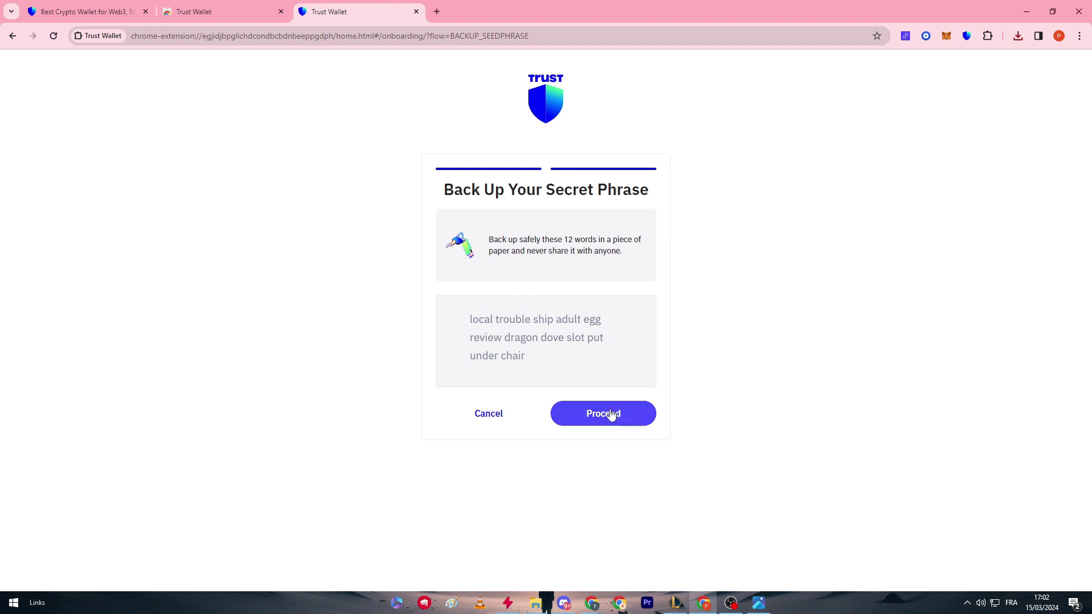
left_click(648, 414)
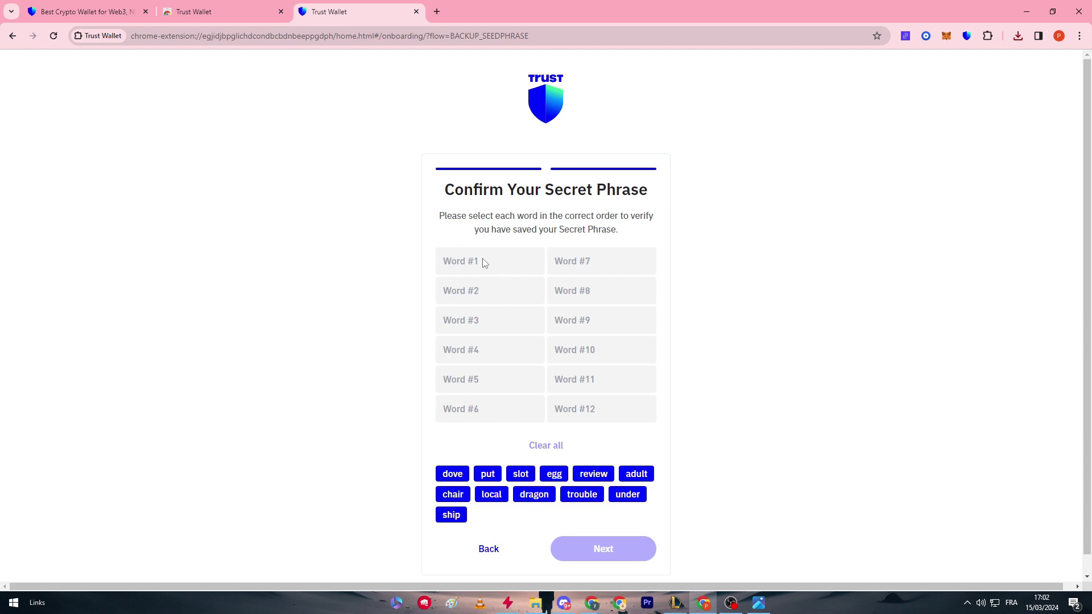
Step: Fill secret-phrase slots 1–6 with the words in their original order
left_click(498, 498)
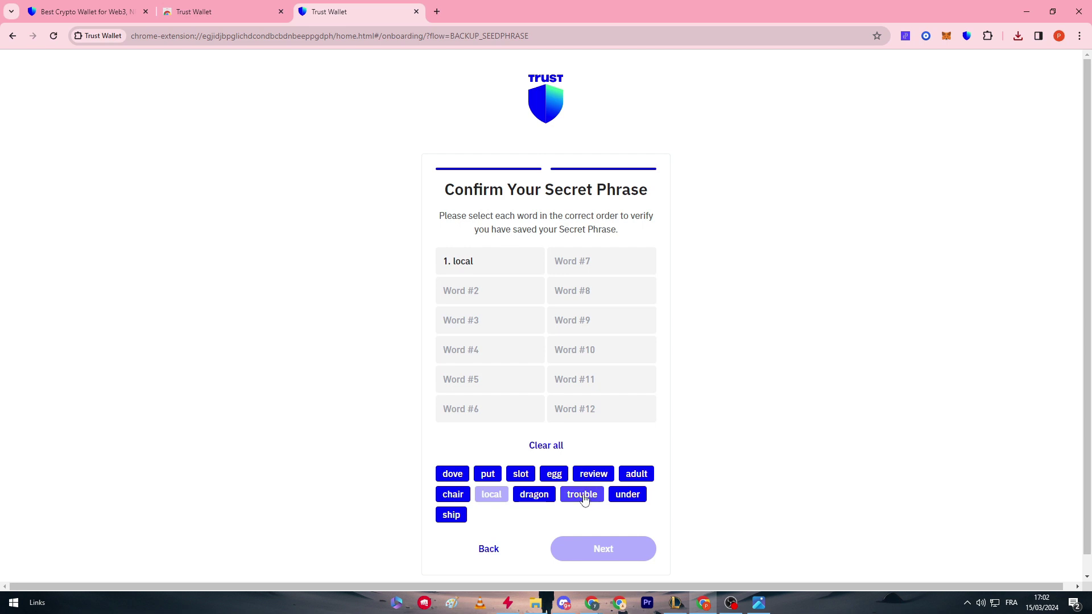
left_click(586, 502)
left_click(460, 522)
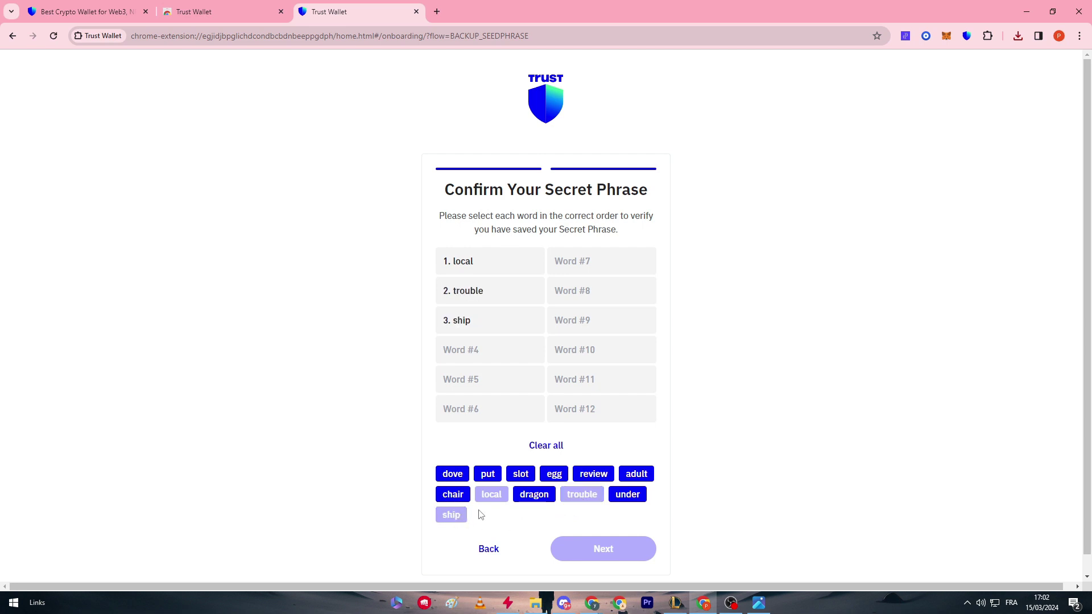
left_click(636, 476)
left_click(554, 473)
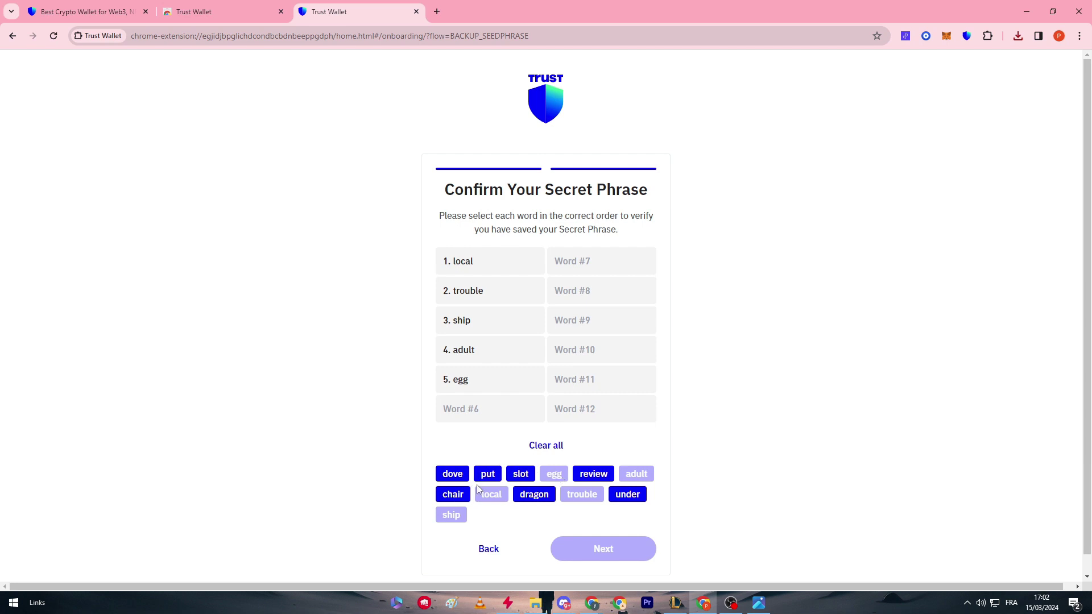
left_click(596, 477)
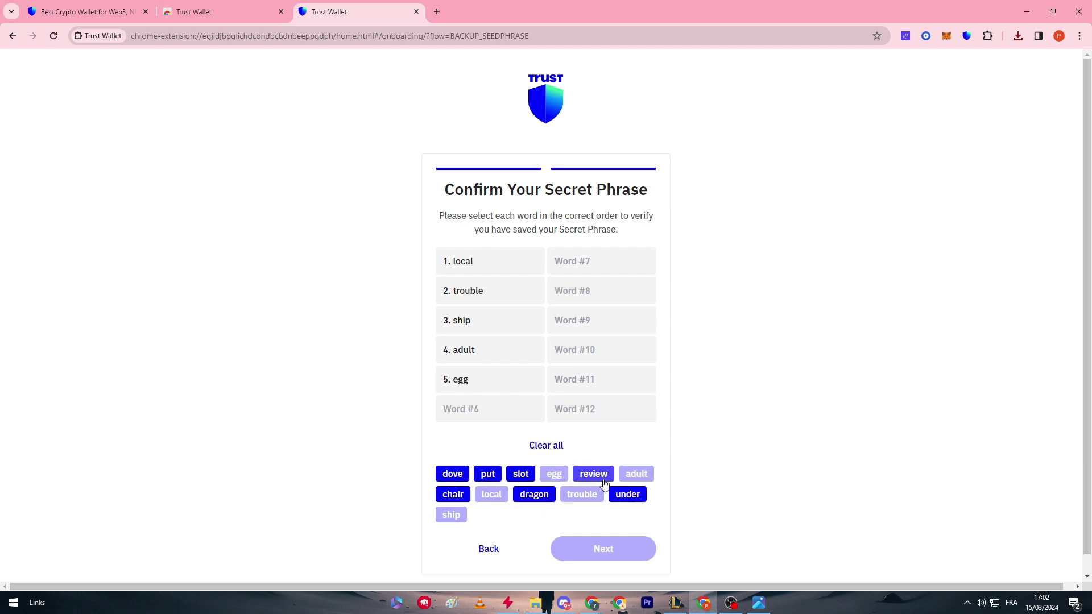
Step: Fill slots 7–12 in order and finish the phrase confirmation
left_click(539, 495)
left_click(453, 475)
left_click(519, 475)
left_click(487, 477)
left_click(627, 494)
left_click(452, 494)
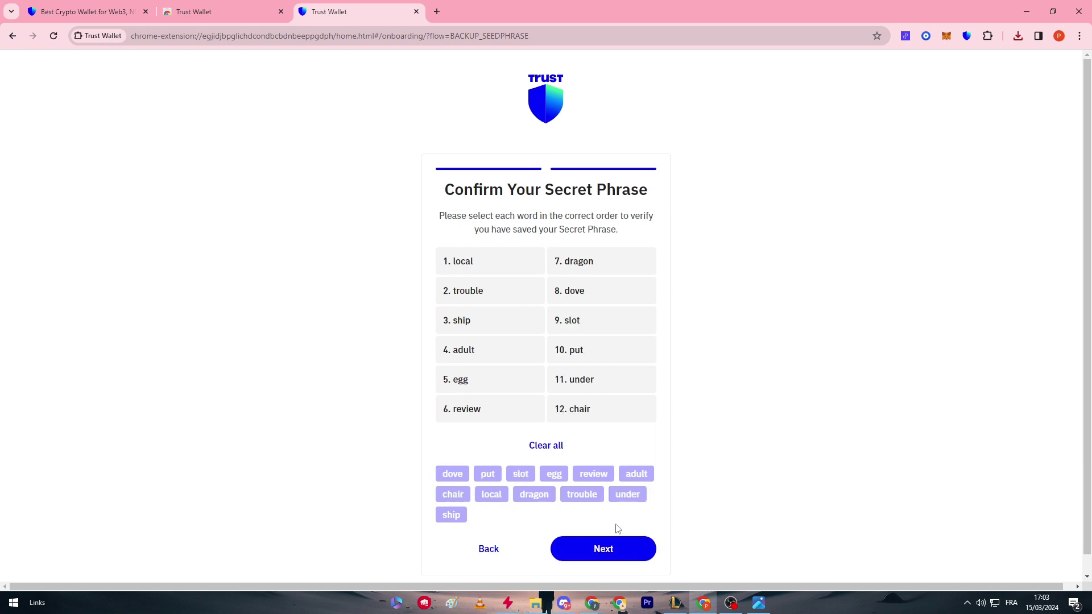
left_click(601, 552)
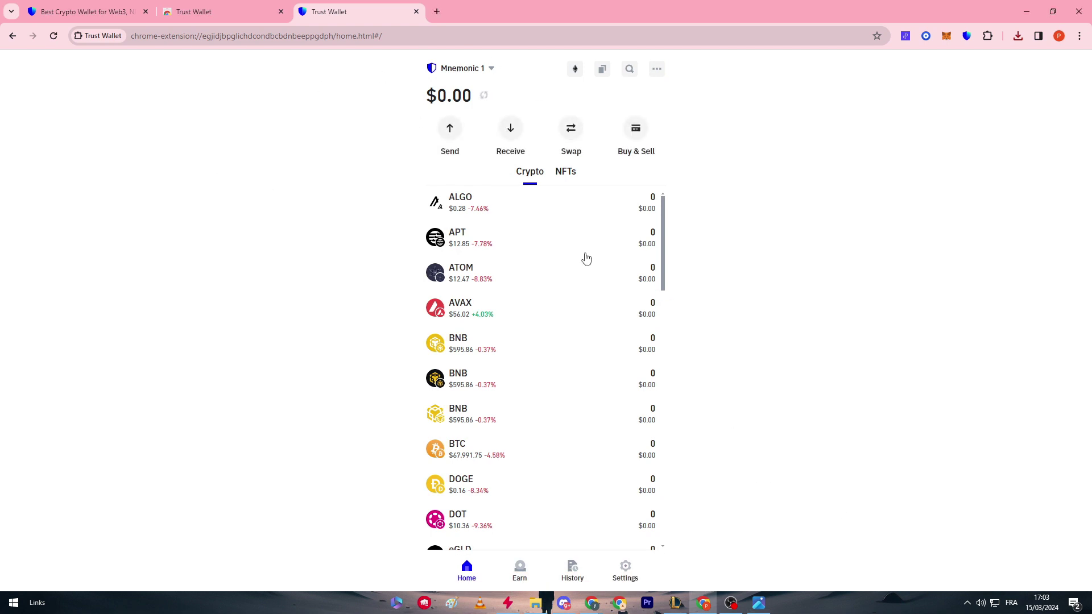
scroll(565, 219, "down", 2)
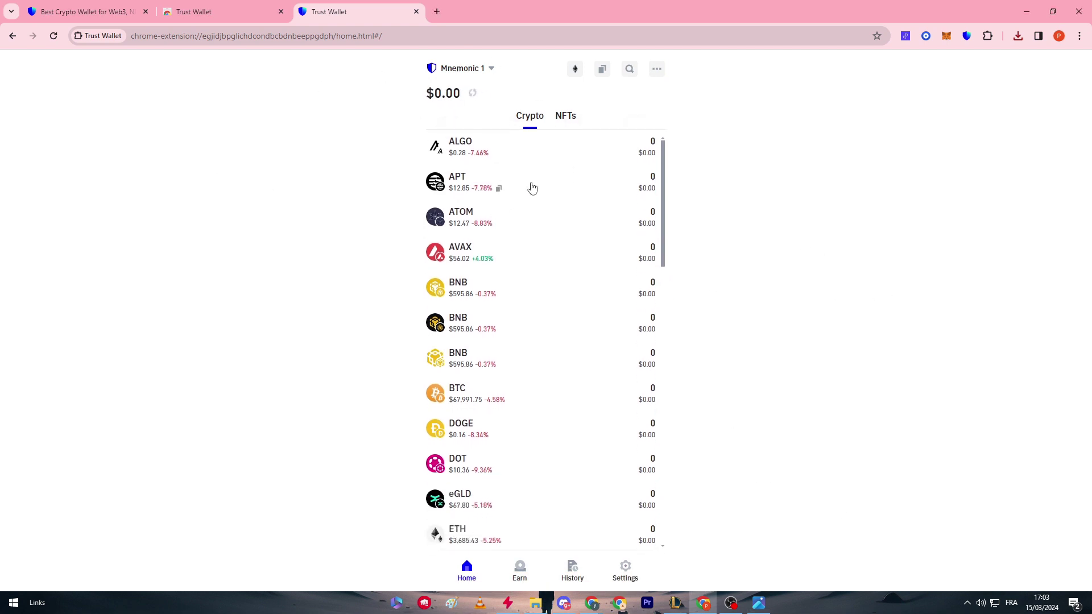
scroll(481, 108, "up", 2)
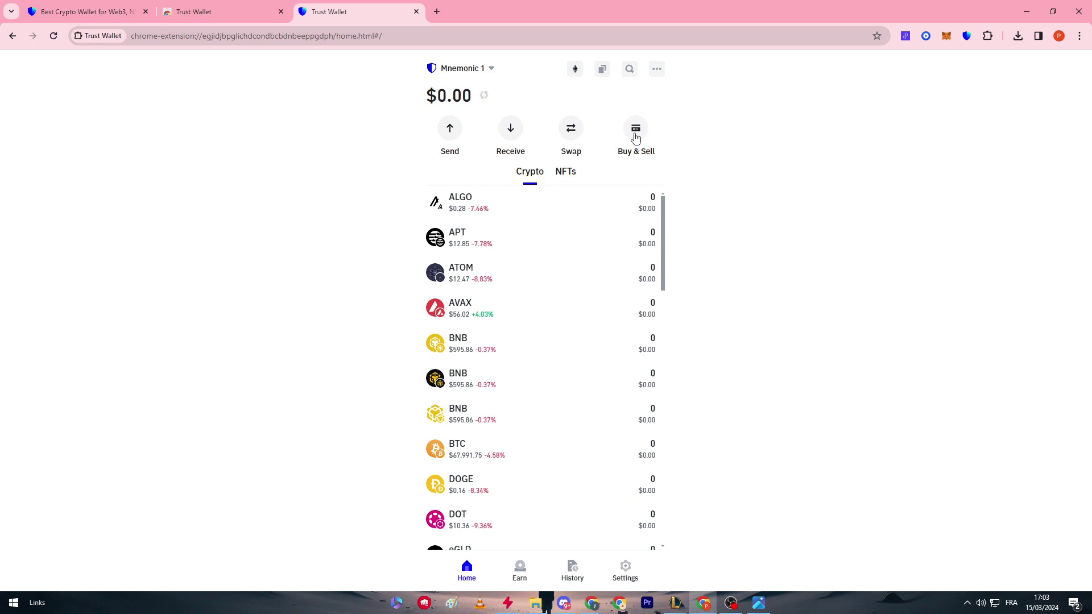
scroll(502, 378, "down", 2)
scroll(499, 285, "up", 1)
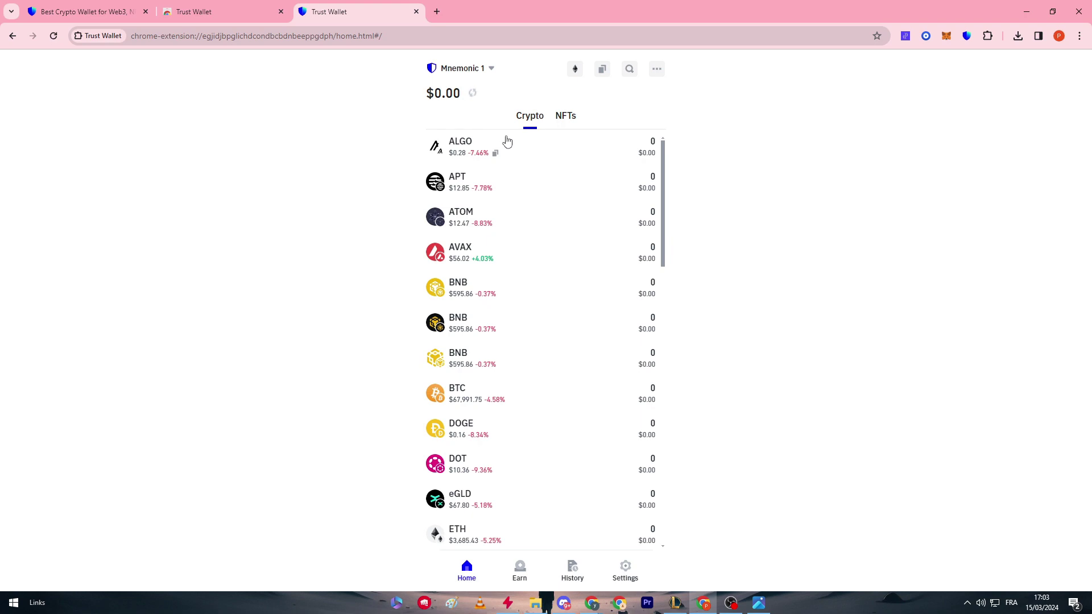
scroll(520, 205, "down", 6)
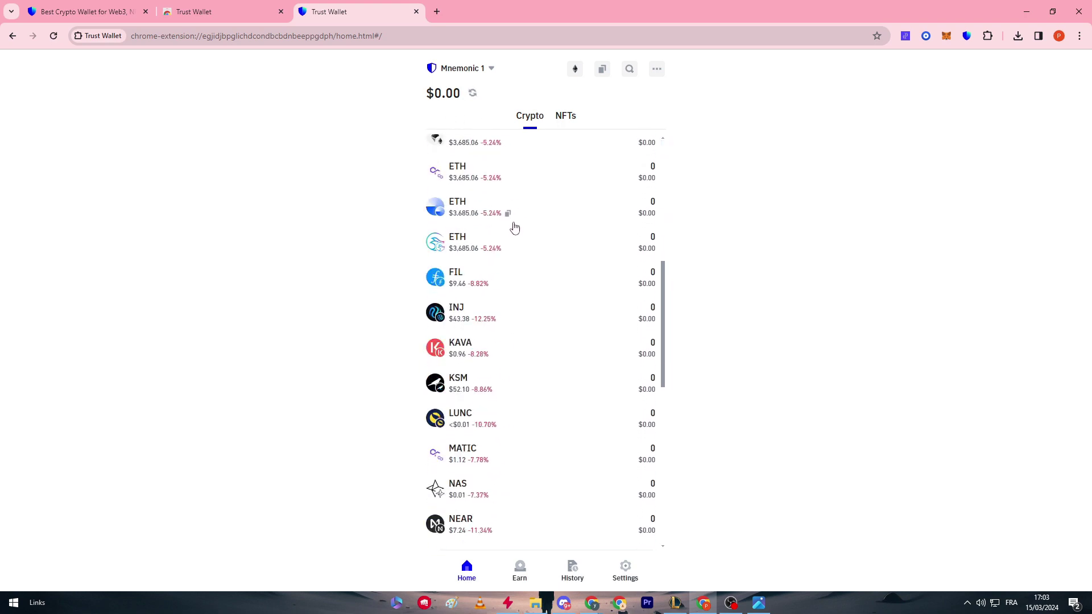
scroll(563, 273, "down", 10)
scroll(602, 308, "up", 15)
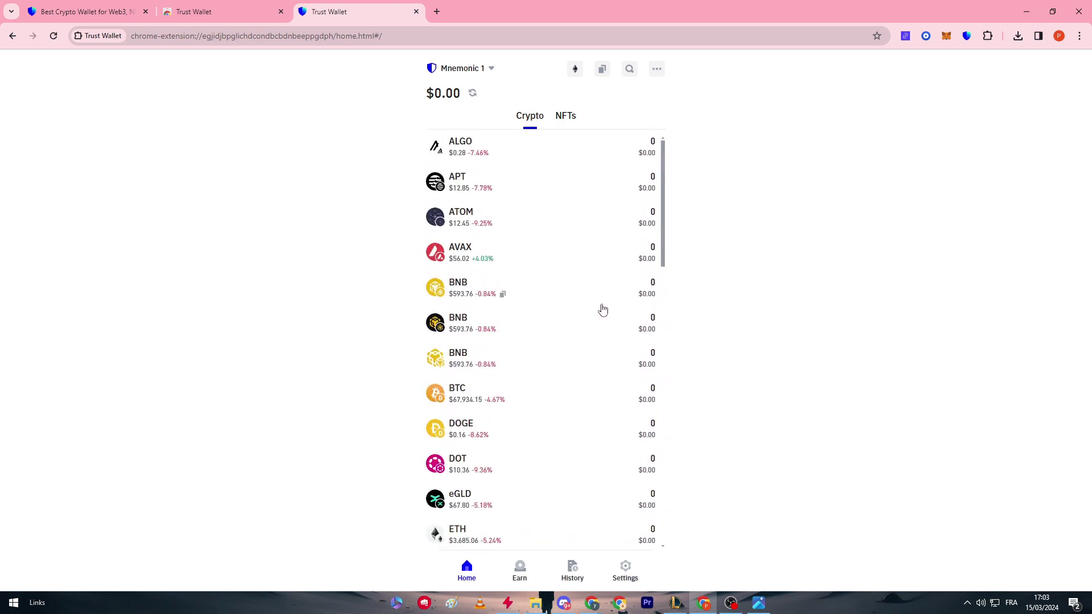
Step: Open the Receive token list, then view the APT token's details and return home
left_click(565, 117)
left_click(542, 385)
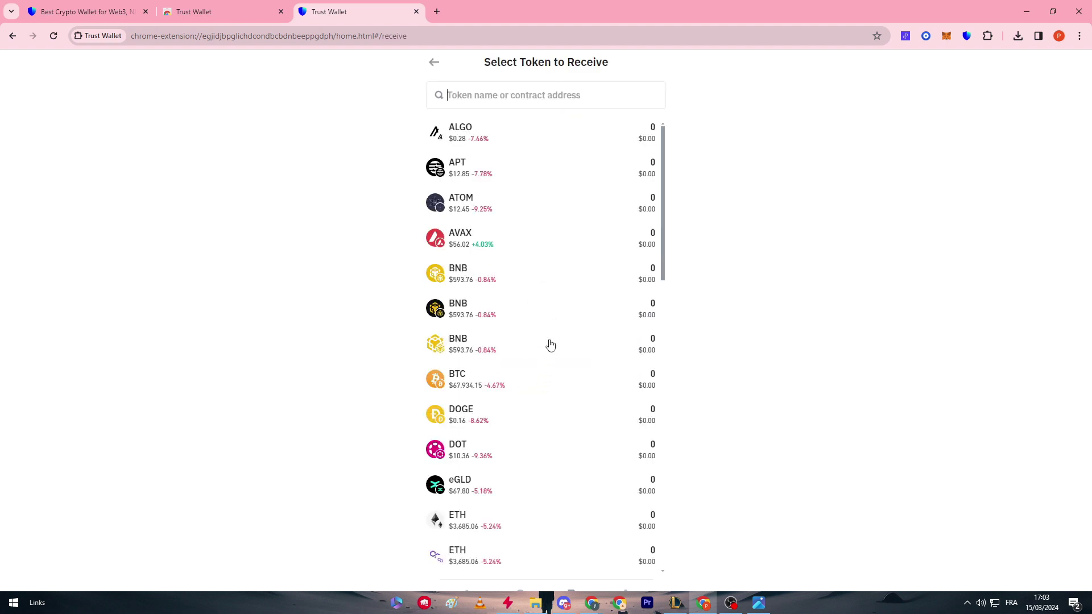
left_click(434, 62)
left_click(576, 193)
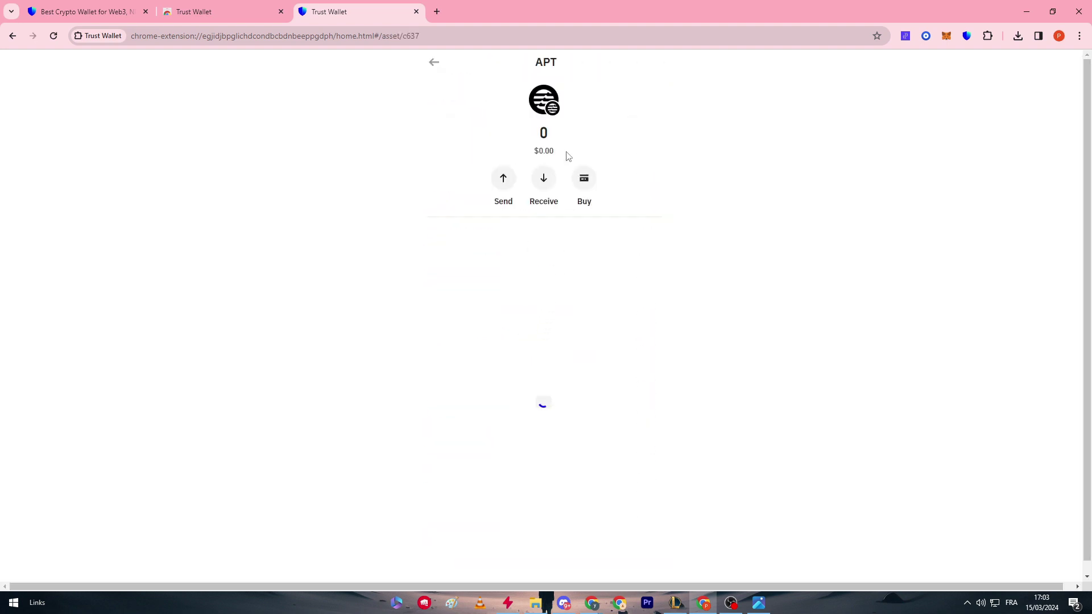
left_click(434, 63)
left_click(576, 181)
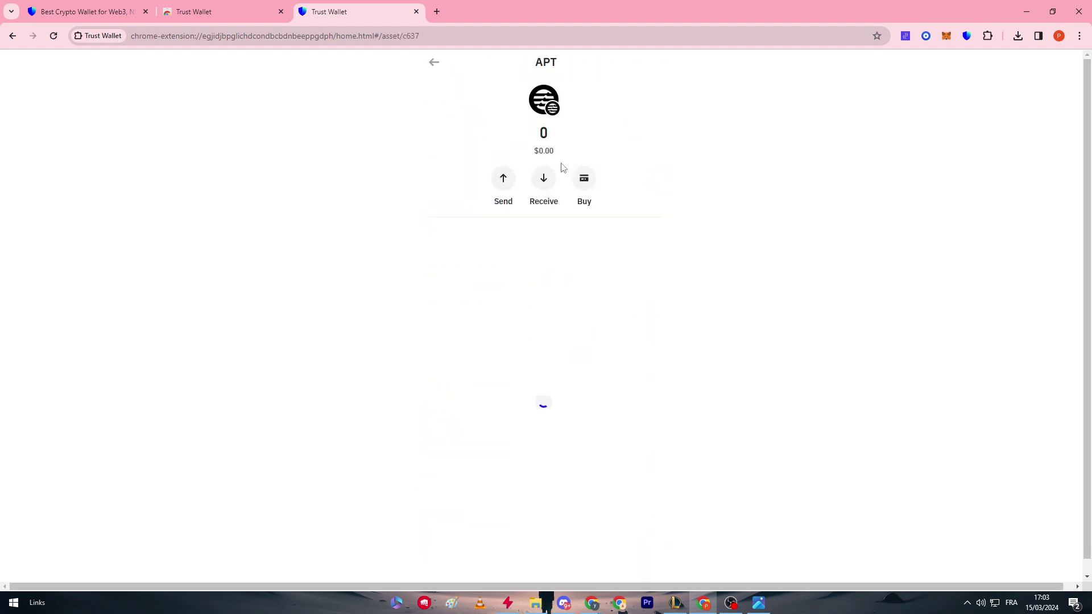
left_click(429, 64)
Step: Check the NFTs tab, view the ALGO receive QR code, then open Earn
left_click(559, 118)
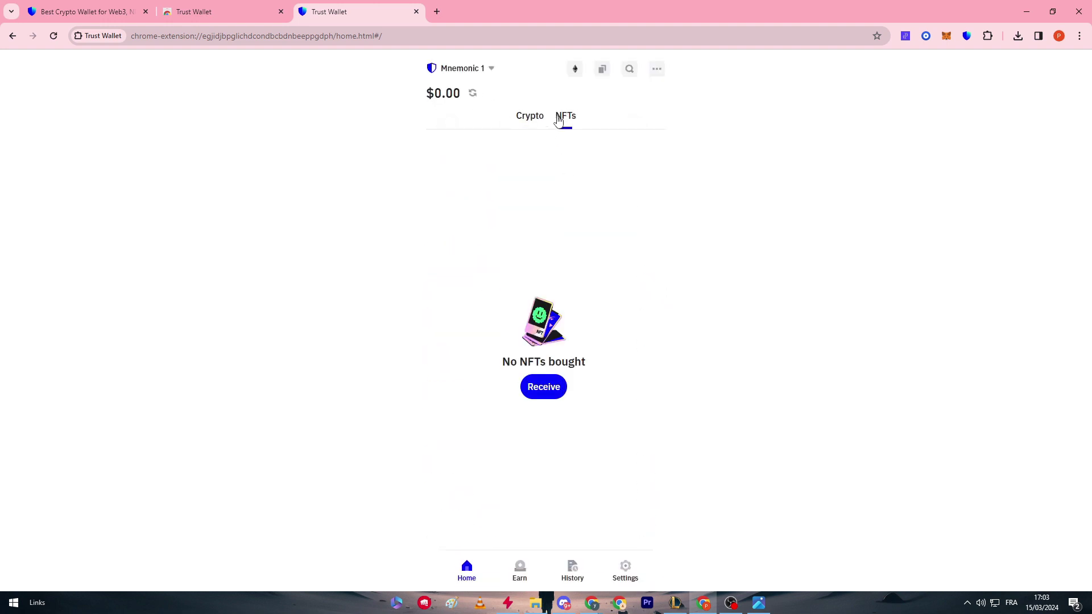
left_click(544, 389)
left_click(522, 146)
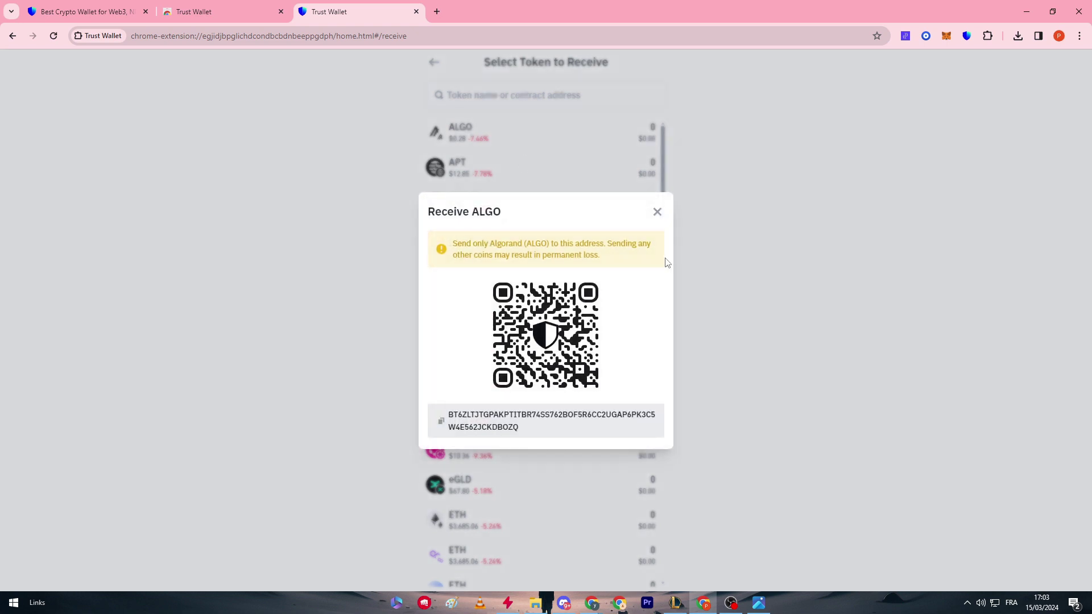
left_click(658, 212)
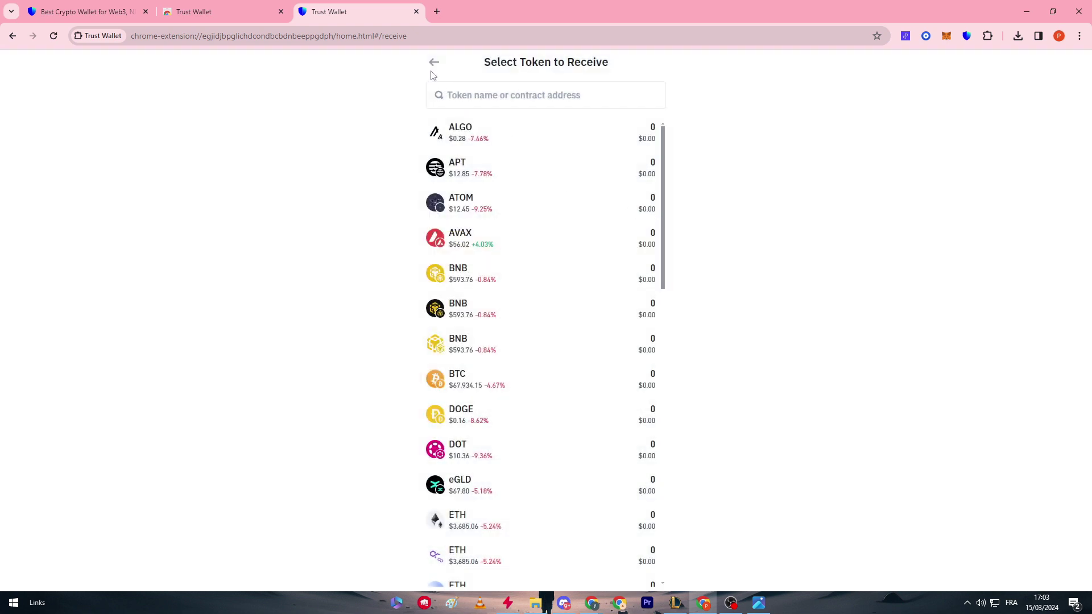
left_click(434, 62)
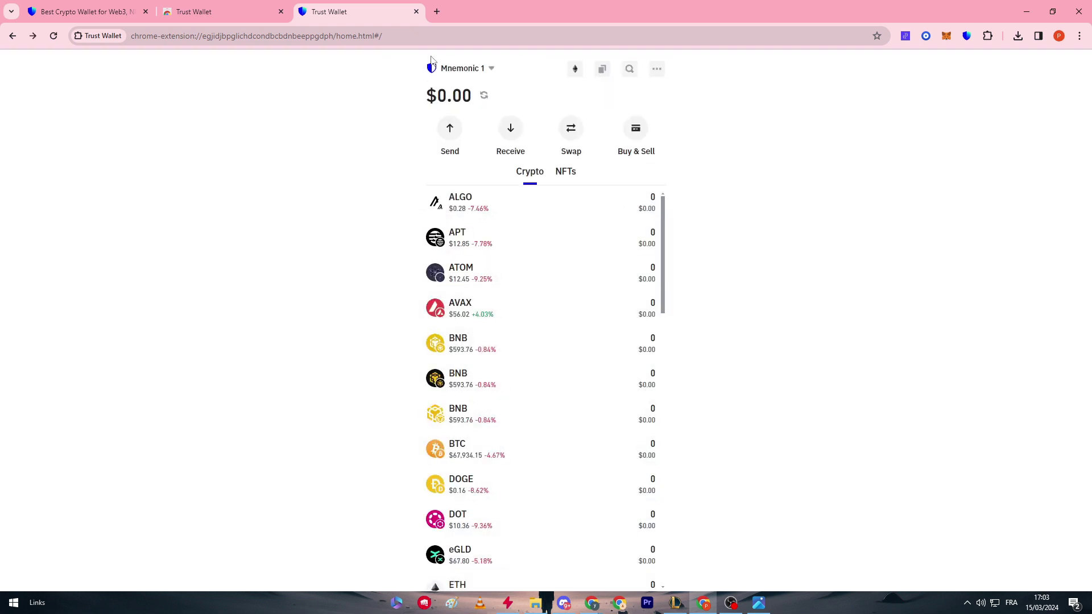
left_click(520, 567)
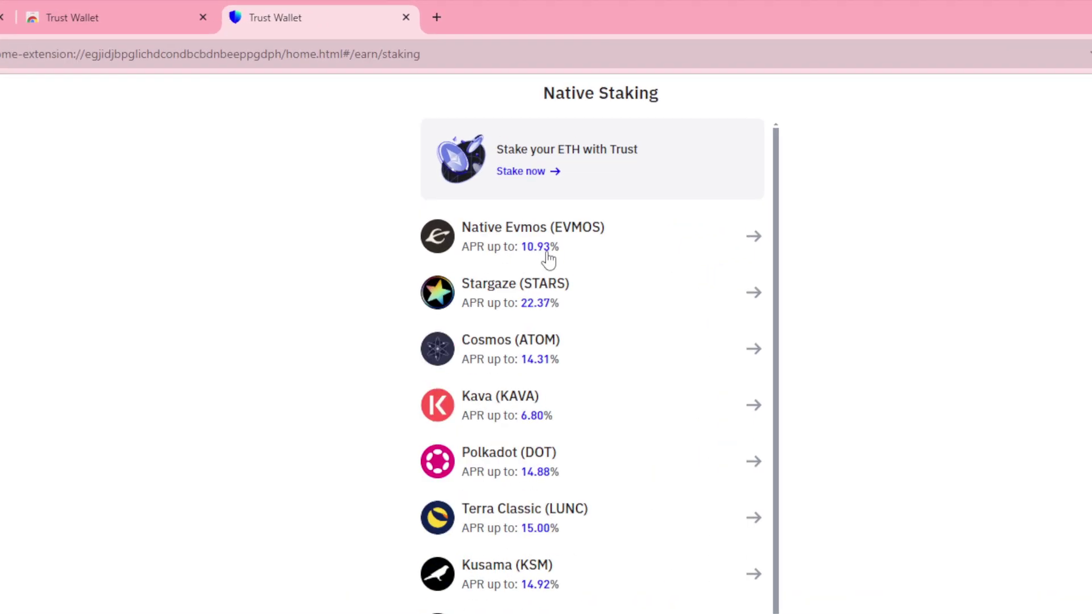
Step: Scroll through the Native Staking list of stakeable coins and their APR rates
scroll(547, 254, "down", 5)
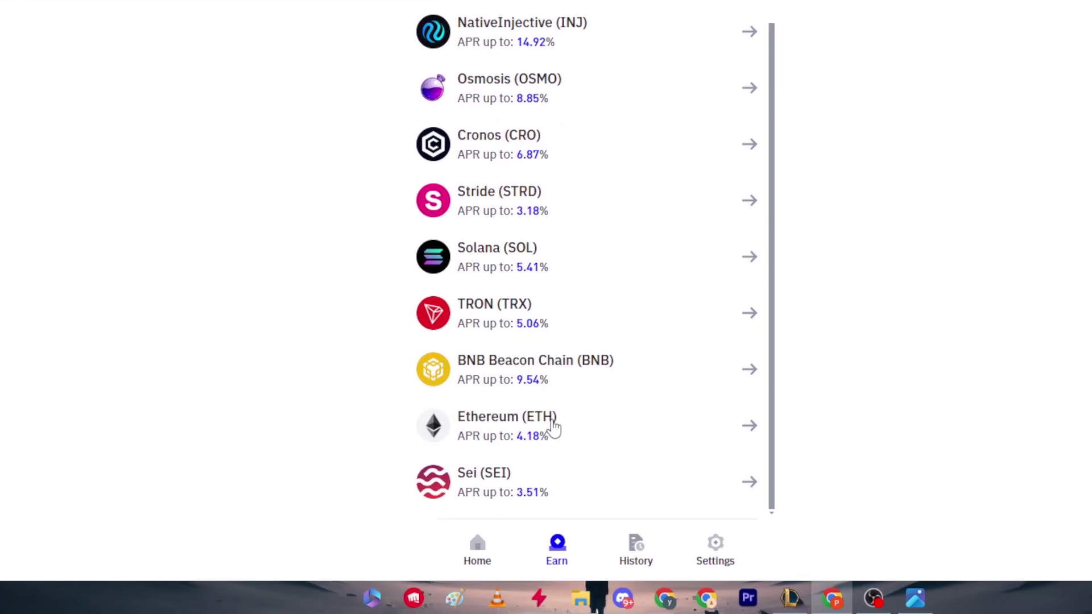
scroll(549, 386, "up", 3)
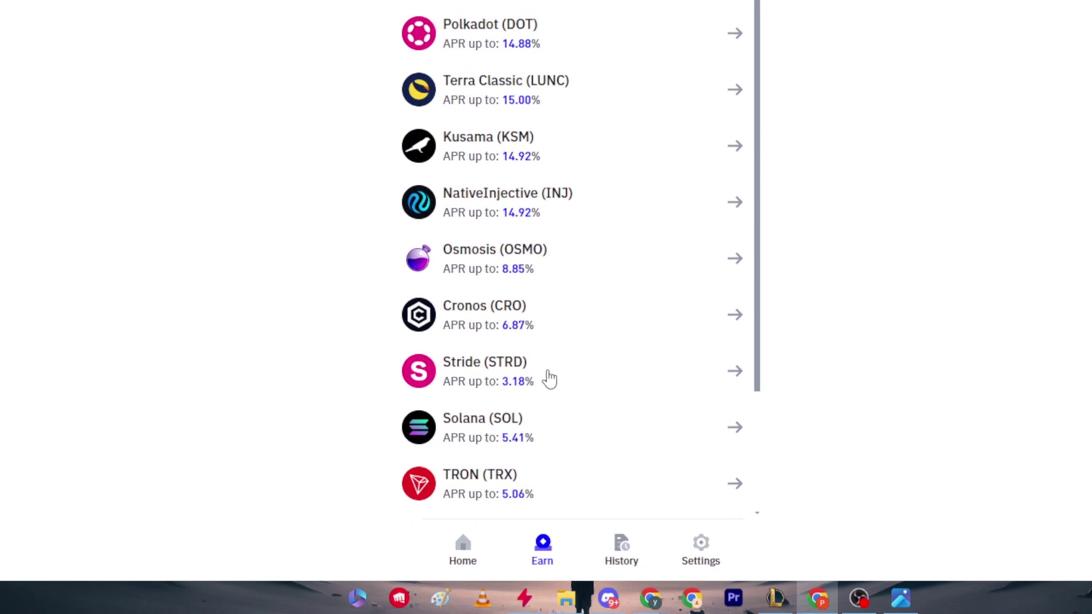
scroll(549, 379, "up", 2)
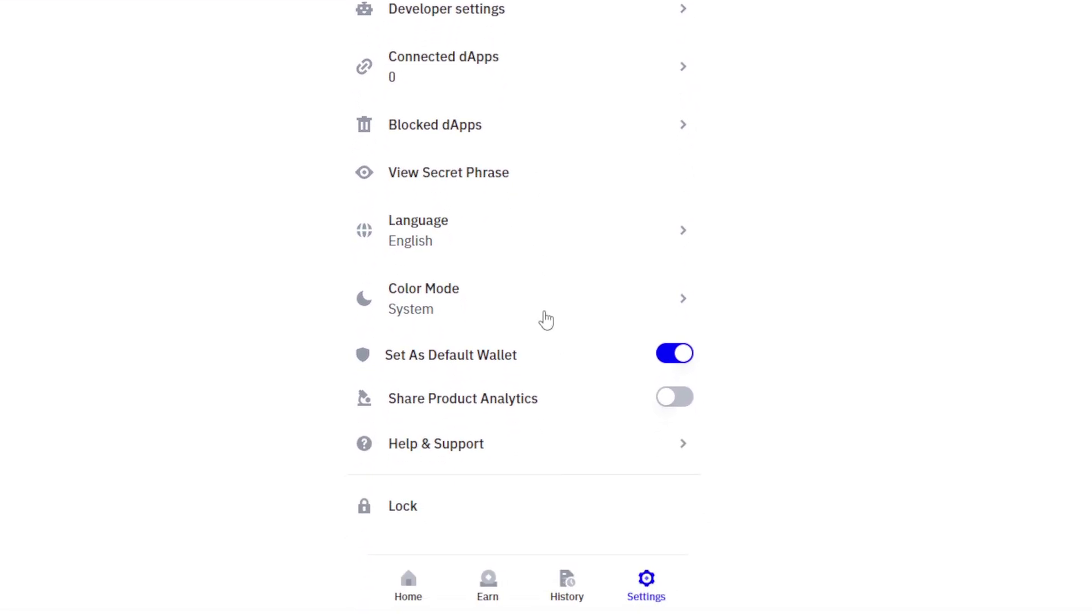
Step: Set Color Mode to Dark, then look over the Language options and return to Settings
left_click(553, 493)
left_click(455, 25)
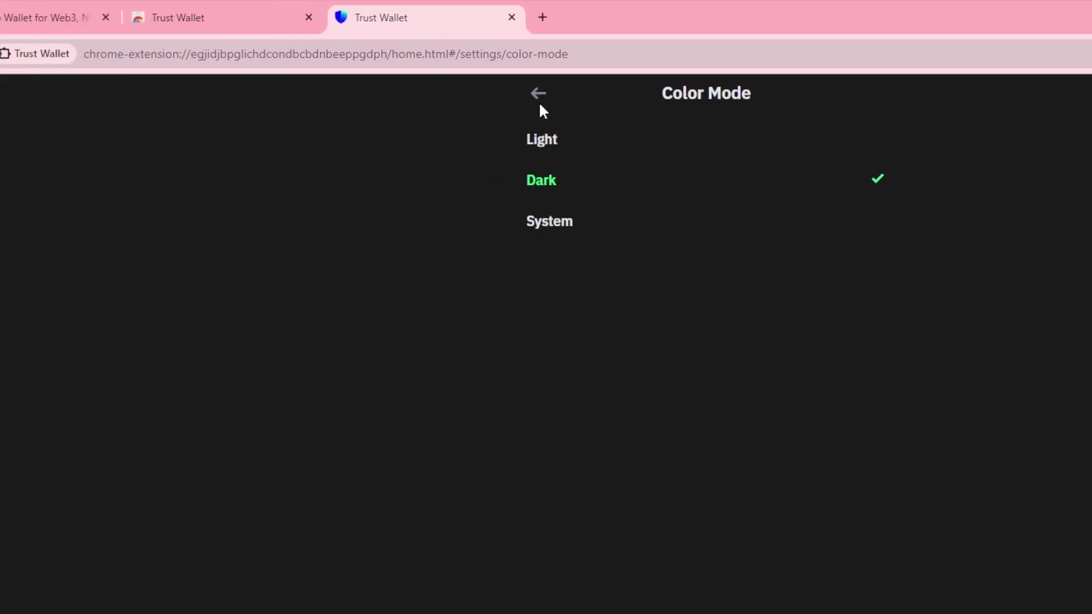
left_click(539, 97)
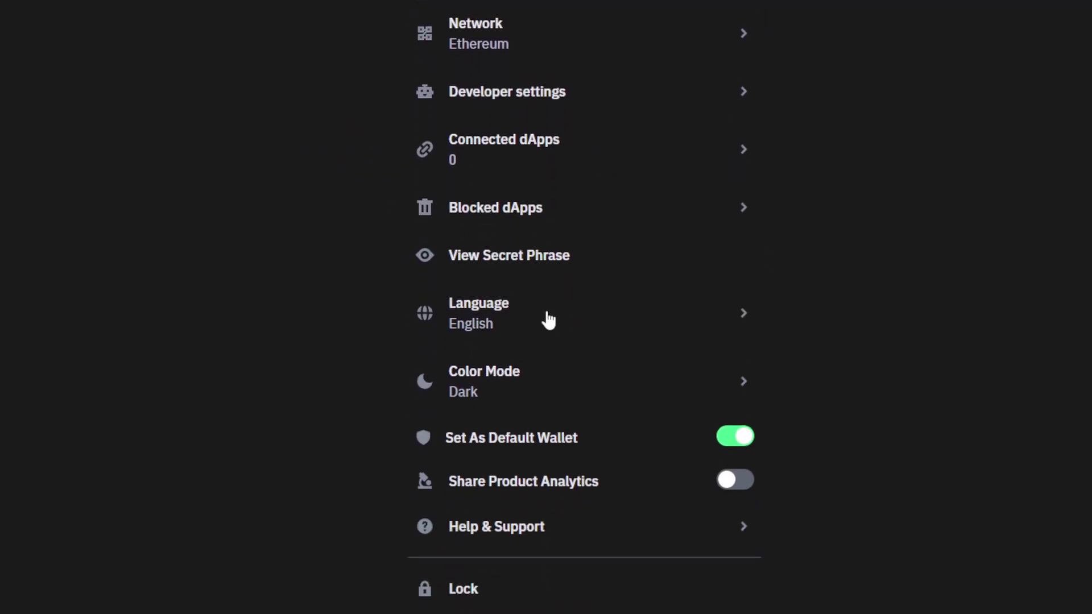
left_click(548, 320)
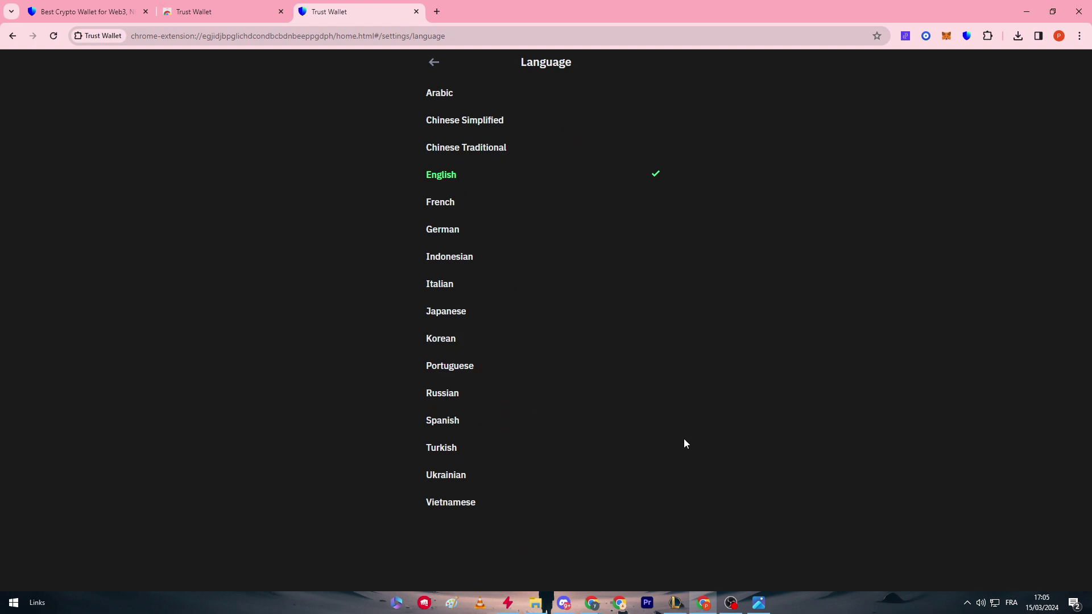
left_click(434, 64)
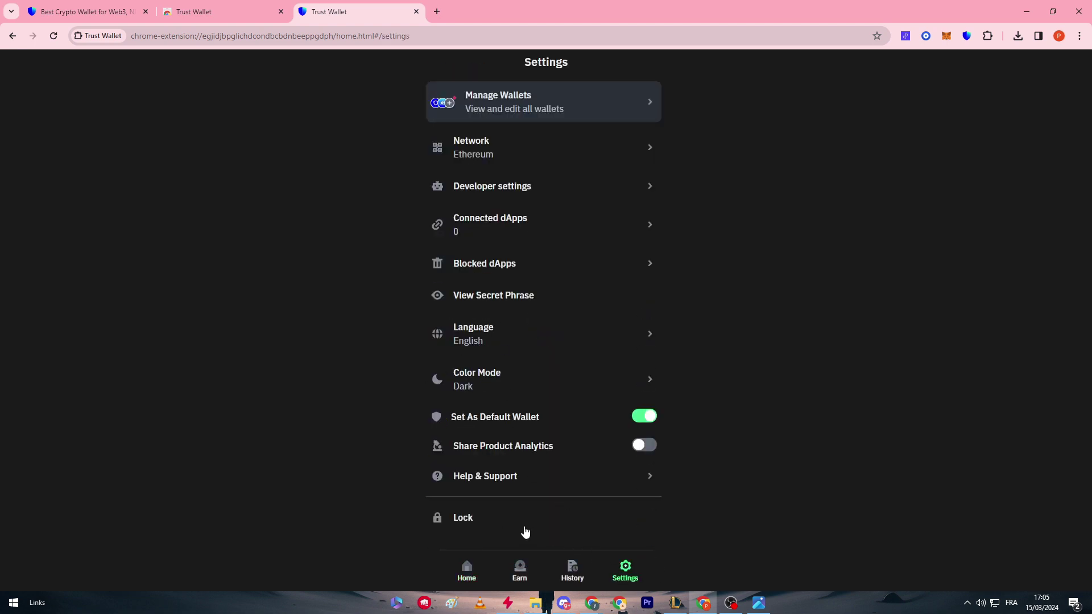
Step: Lock the wallet, unlock it with the account password, and return to the $0.00 Home token list
left_click(476, 518)
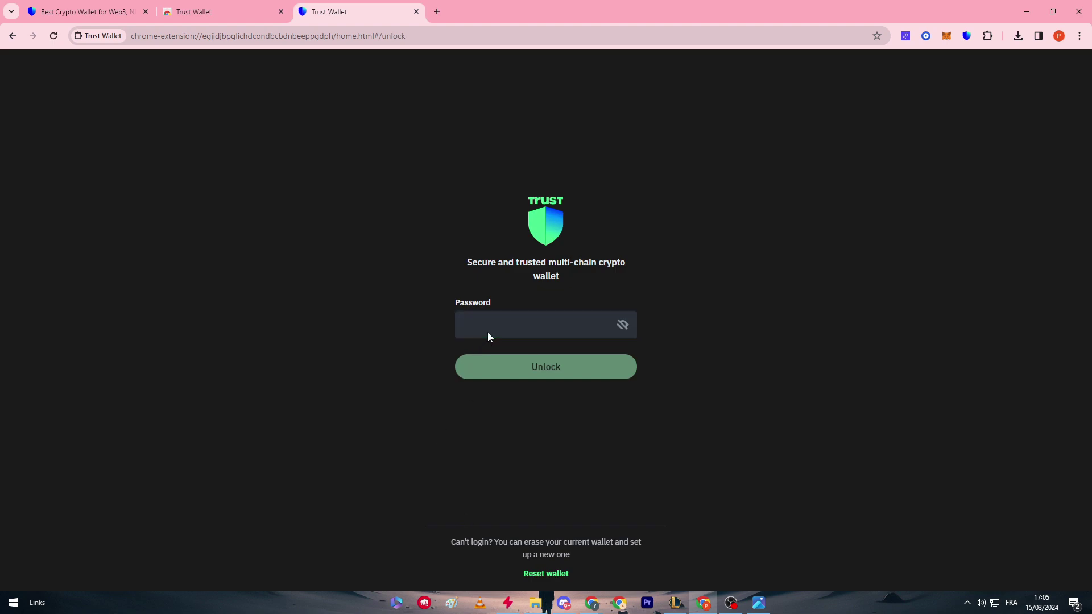
left_click(490, 329)
type("•")
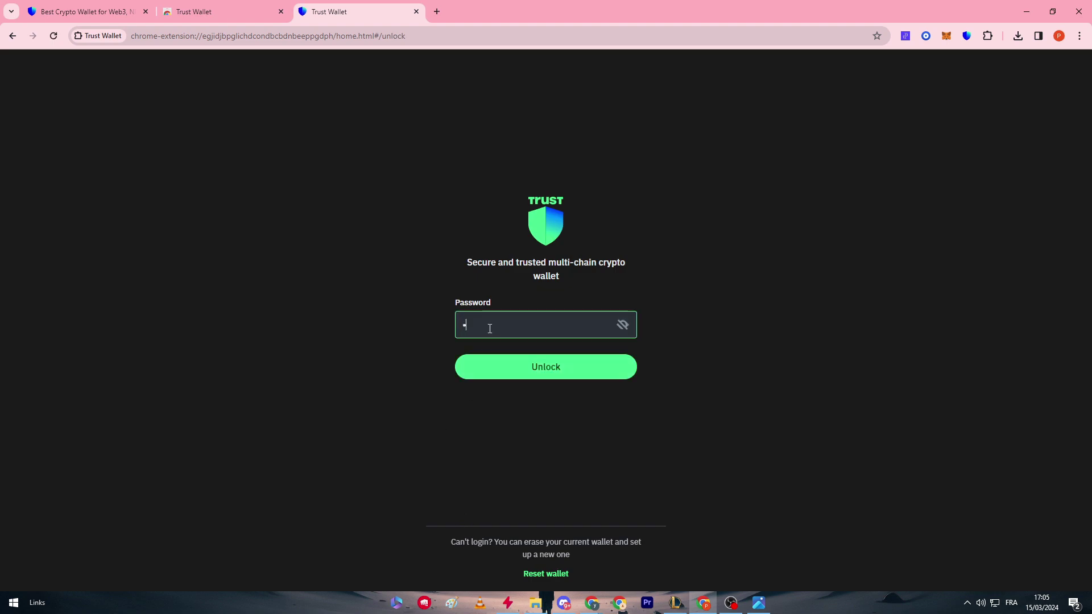
type("••••••••")
key("Return")
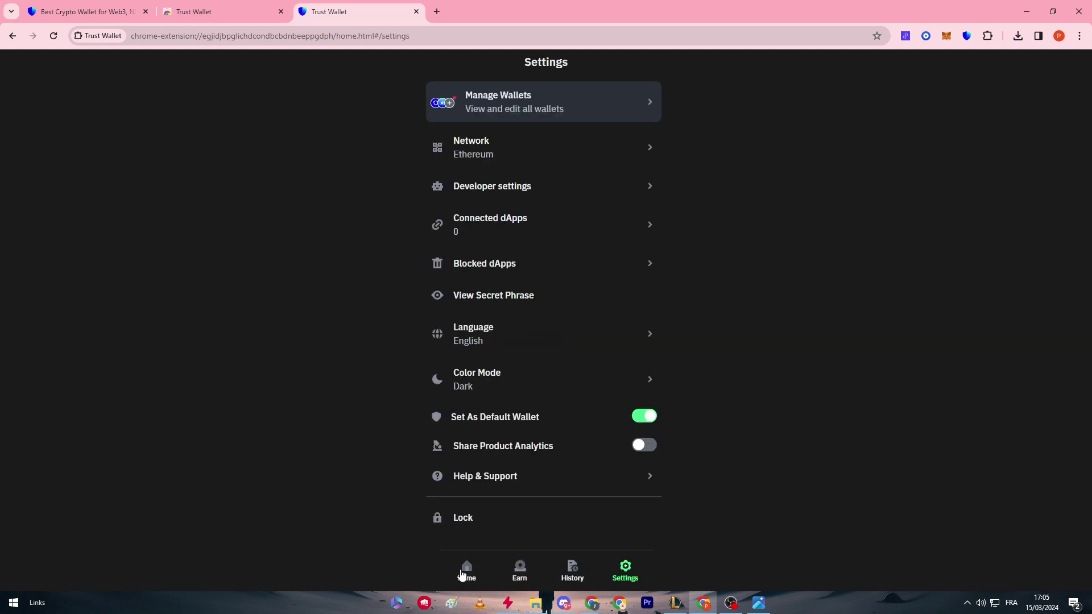
left_click(463, 565)
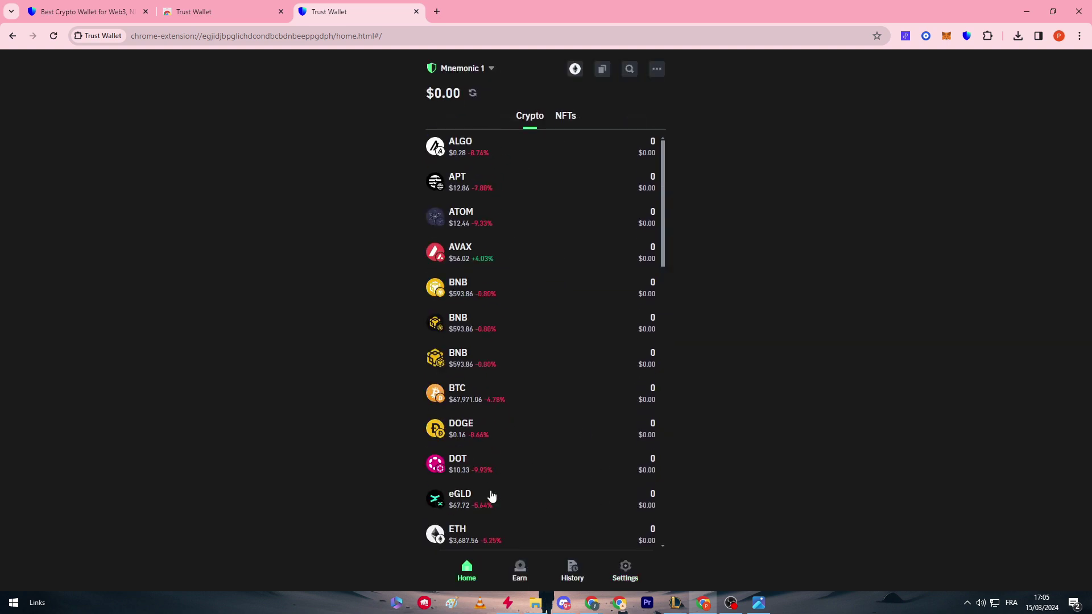